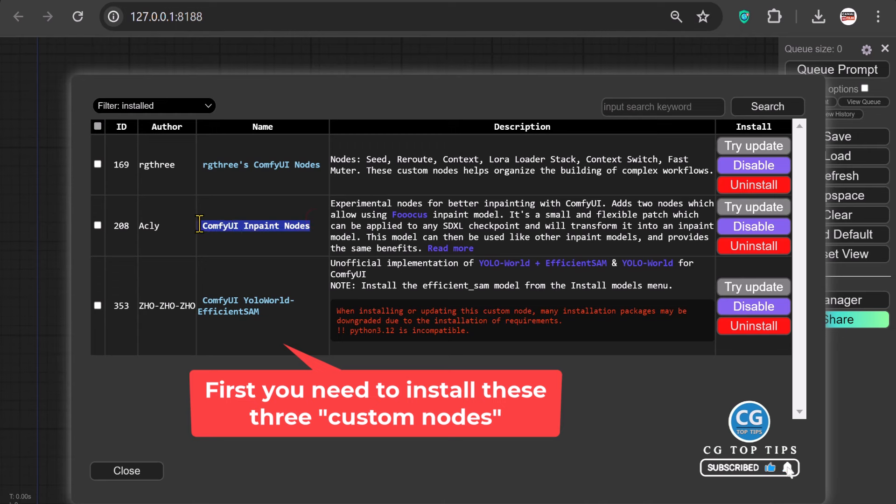
- Check the ComfyUI YoloWorld-EfficientSAM entry among the installed custom nodes and close the manager windows
left_click(285, 312)
left_click_drag(279, 312, 197, 296)
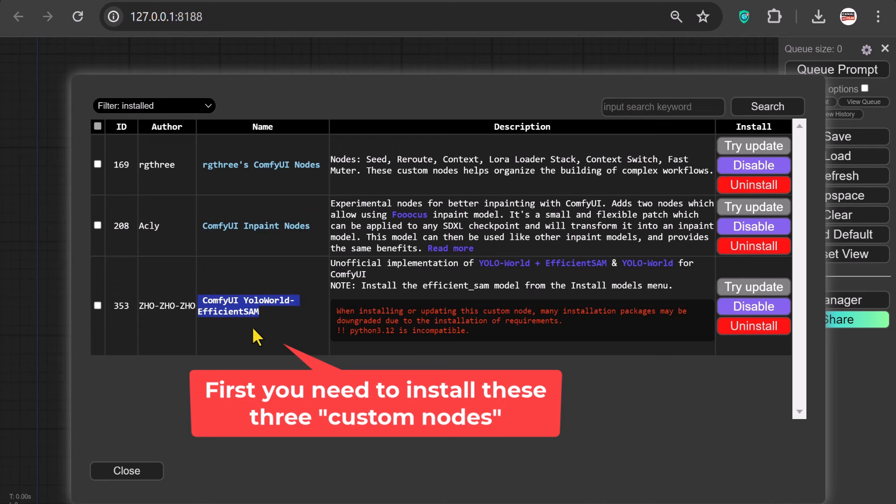
left_click(133, 479)
left_click(206, 455)
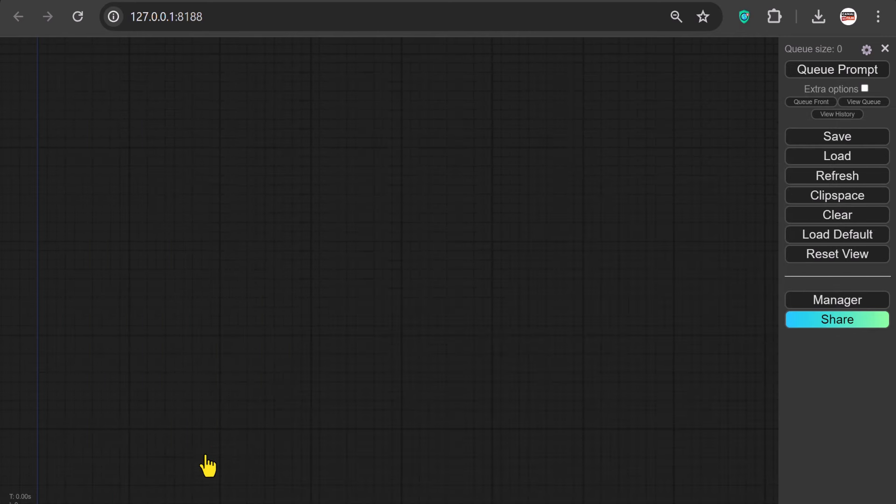
- Add a Load Image node to the empty canvas
double_click(73, 223)
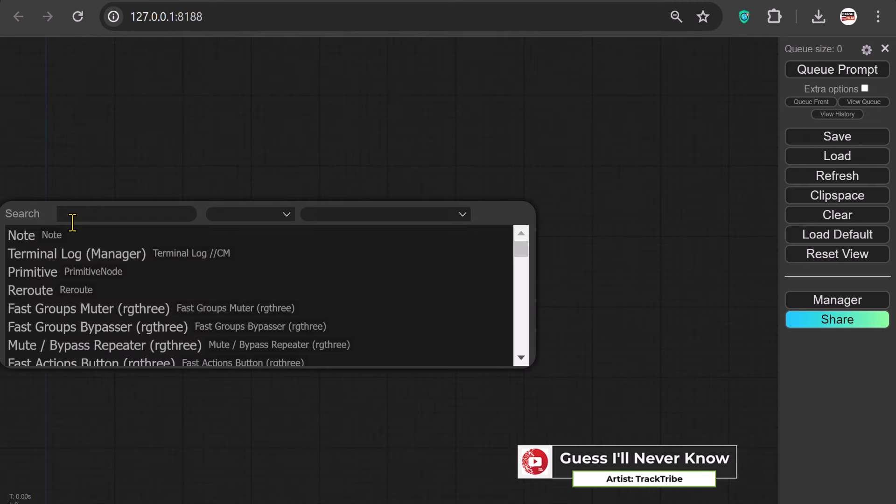
type("load im")
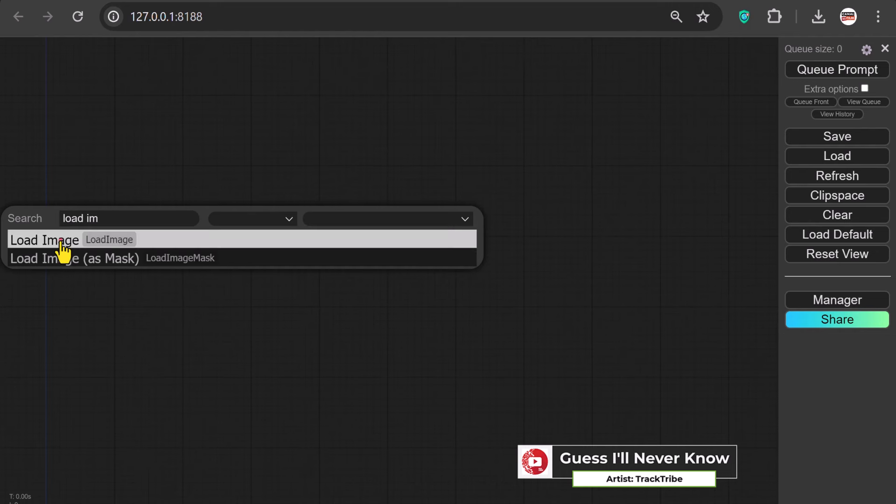
left_click(61, 240)
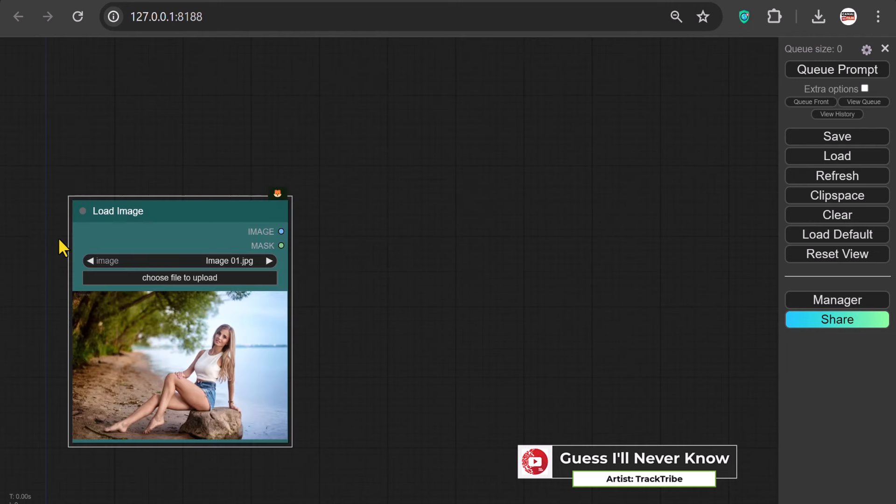
- Add a Yoloworld ESAM node, feed its image input from the Load Image node, and move Load Image closer to it
double_click(449, 200)
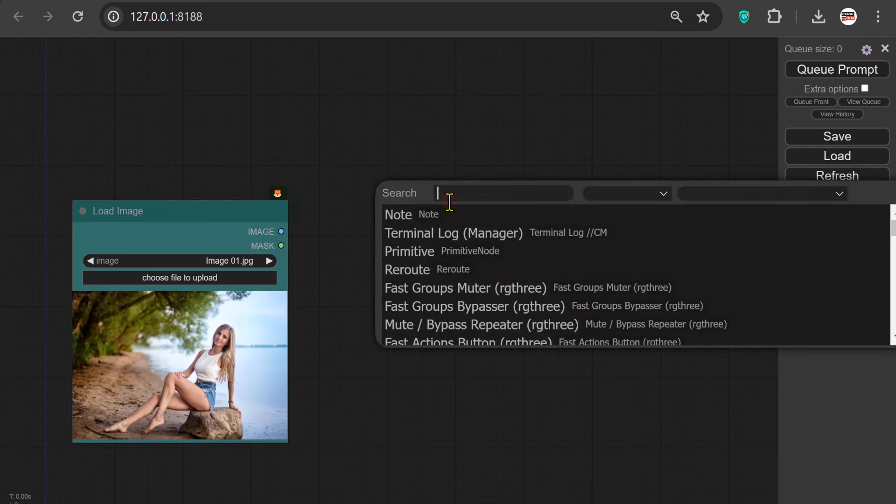
type("yolo")
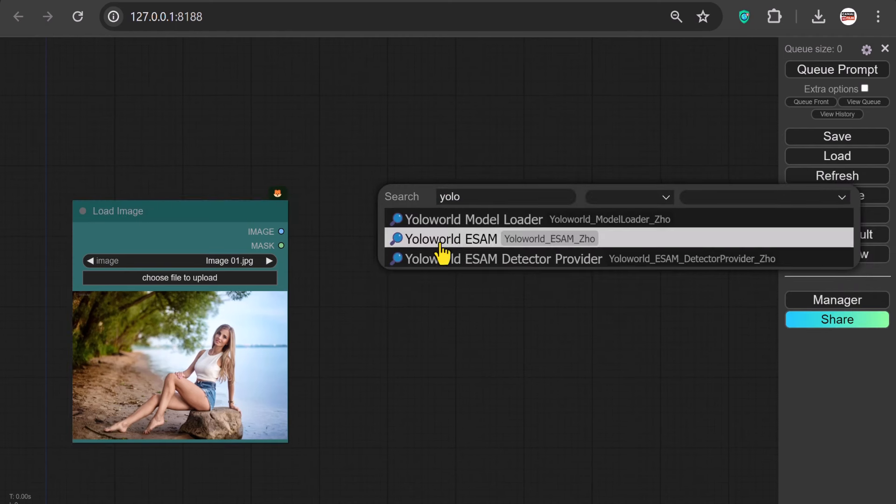
left_click(455, 255)
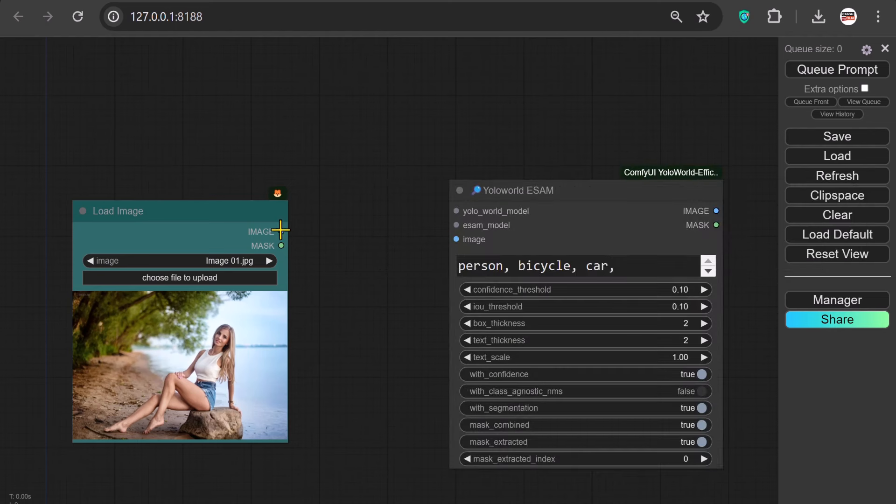
left_click_drag(280, 230, 457, 239)
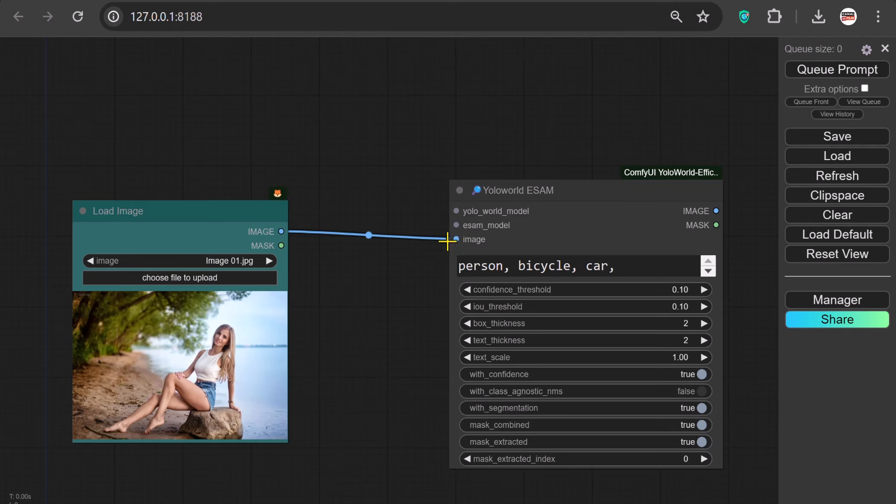
left_click_drag(245, 210, 351, 218)
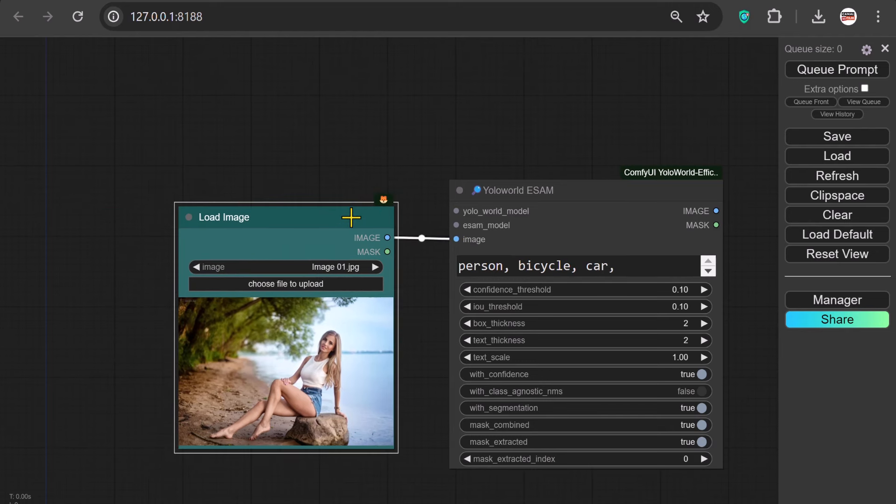
- Create a Yoloworld Model Loader from the ESAM node's yolo_world_model input and place it above the Load Image node
left_click_drag(456, 211, 385, 57)
left_click(418, 100)
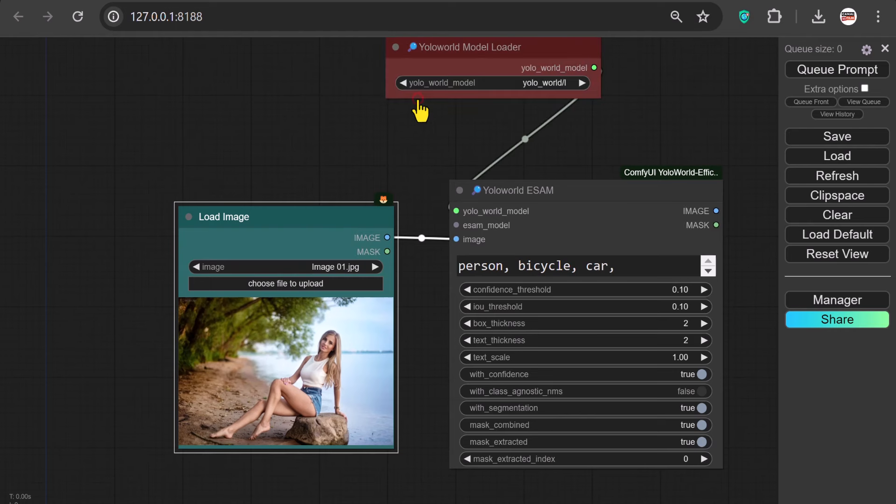
left_click_drag(525, 49, 317, 50)
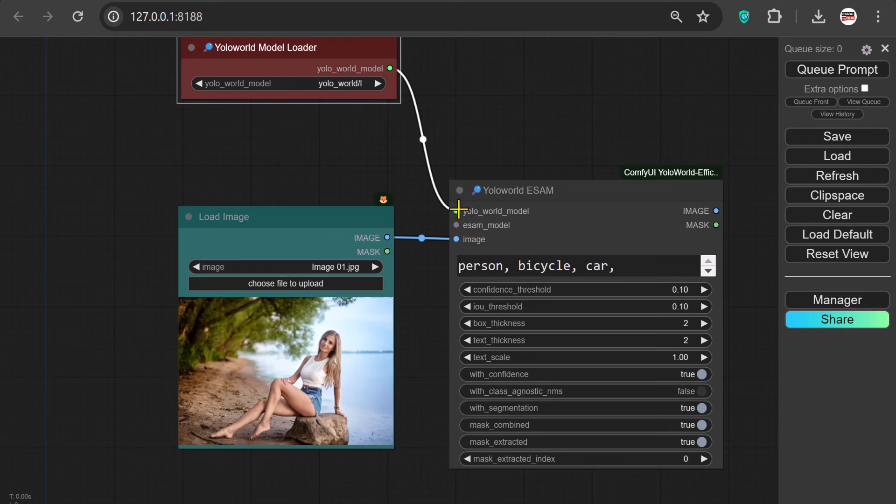
- Create an ESAM Model Loader from the esam_model input and place it between the Yoloworld Model Loader and Load Image
left_click_drag(459, 227, 353, 98)
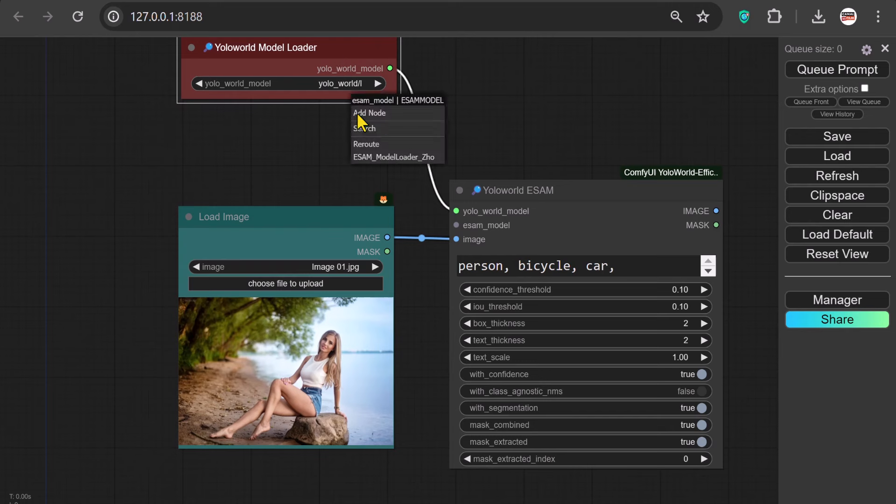
left_click(382, 157)
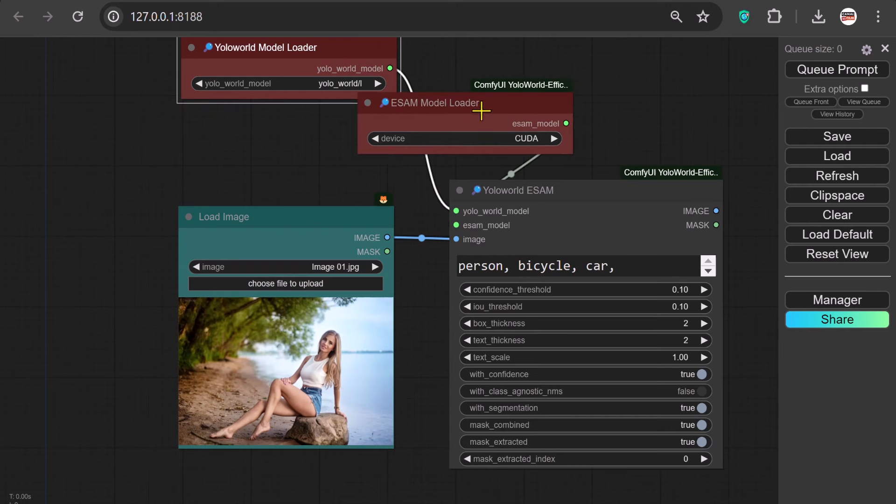
left_click_drag(492, 99, 258, 134)
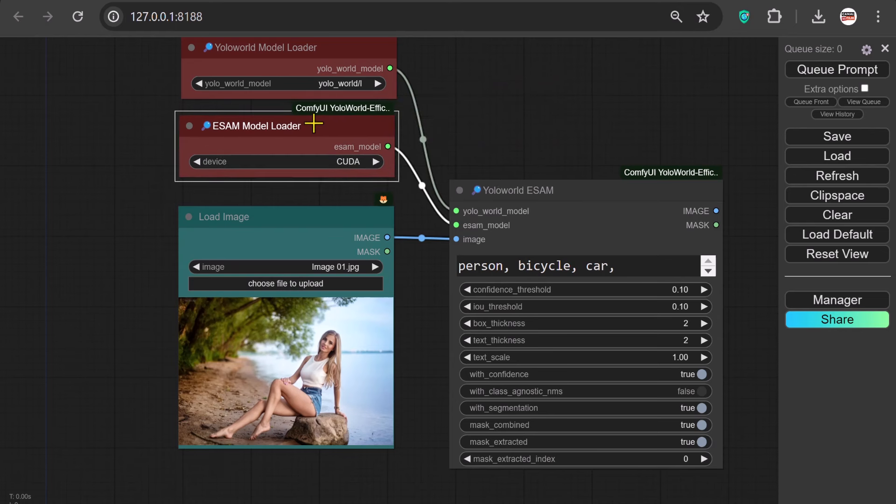
left_click(346, 161)
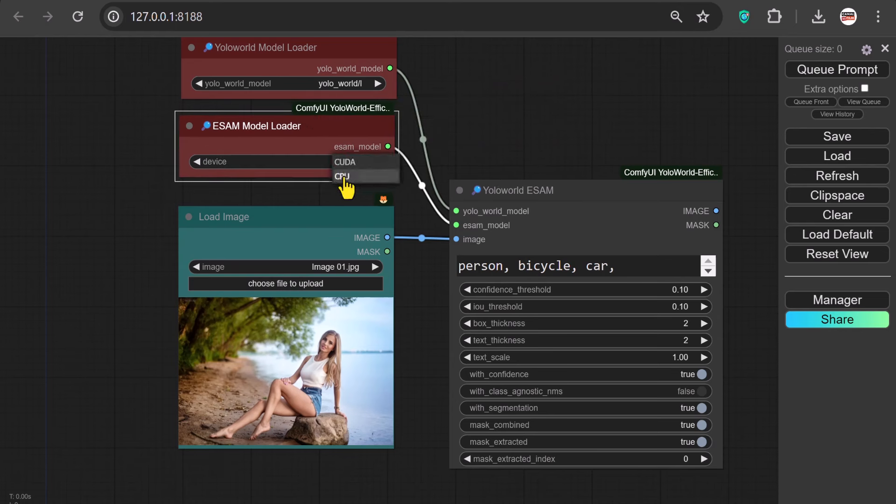
left_click(360, 163)
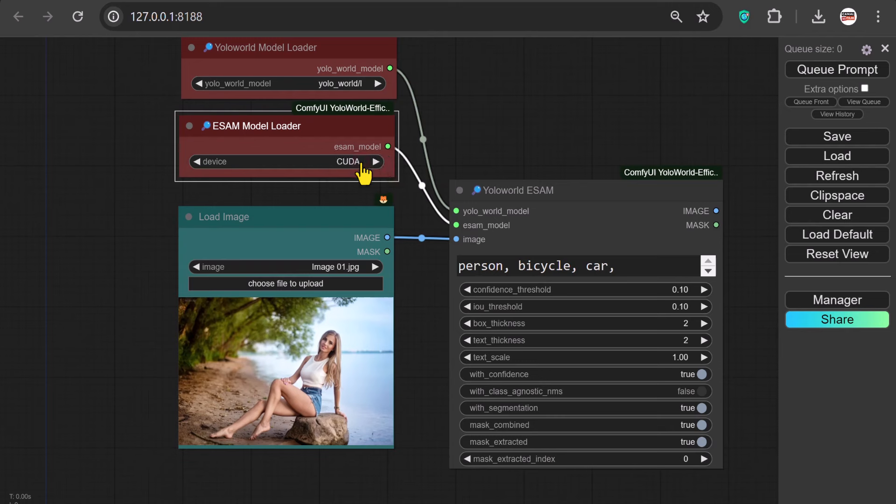
left_click(343, 84)
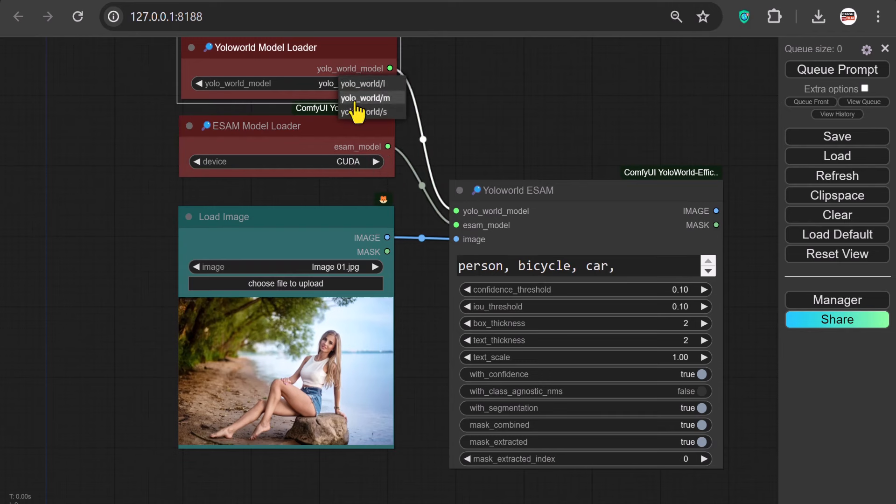
left_click(365, 99)
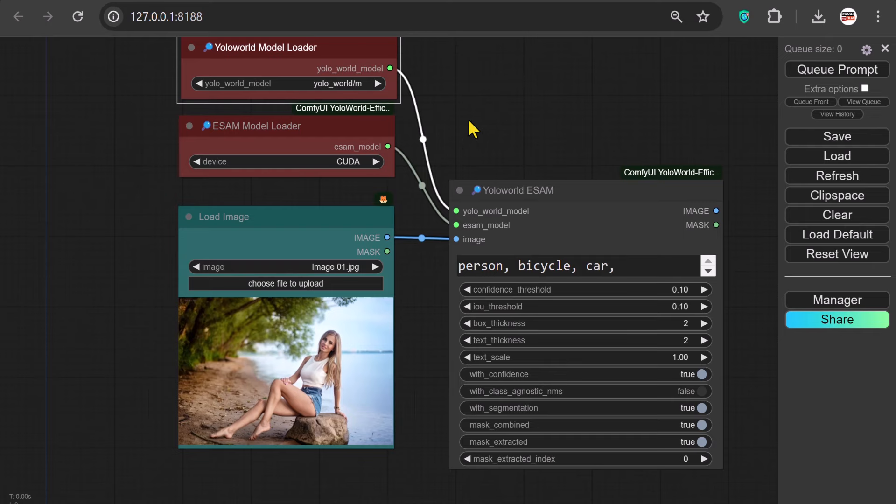
- Create a Preview Image node connected to the IMAGE output of the Yoloworld ESAM node
left_click_drag(472, 126, 386, 126)
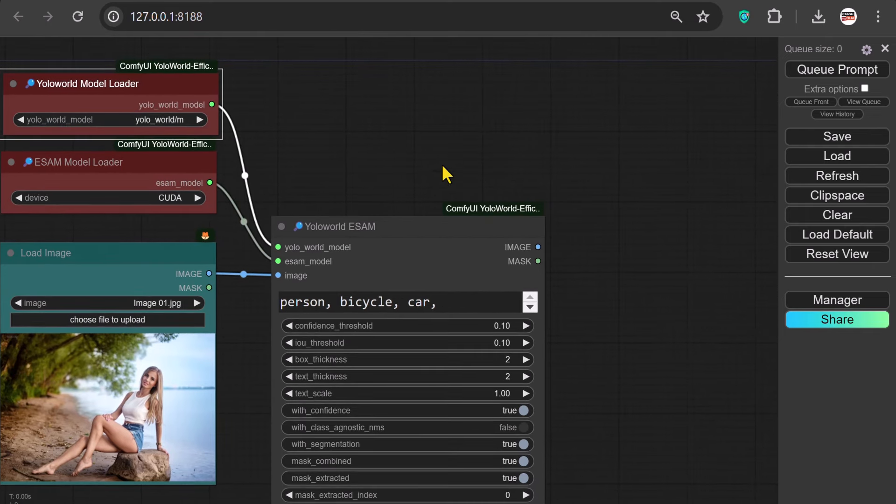
left_click_drag(538, 247, 563, 174)
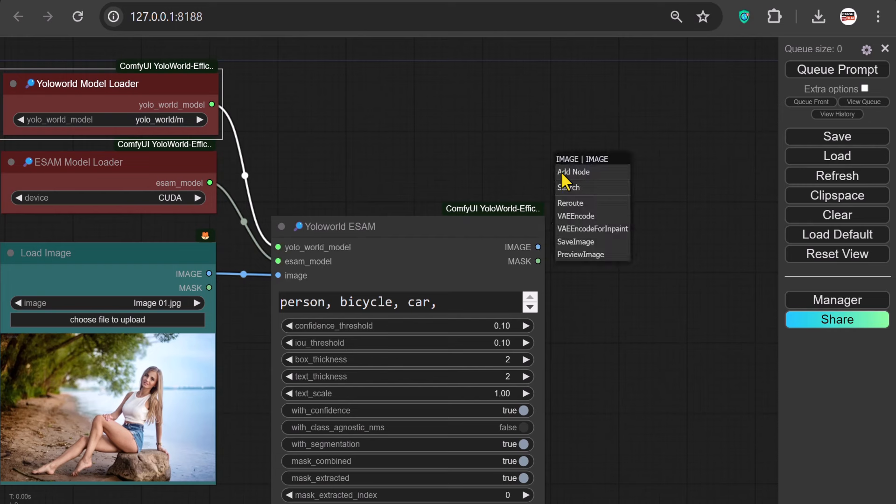
left_click(599, 256)
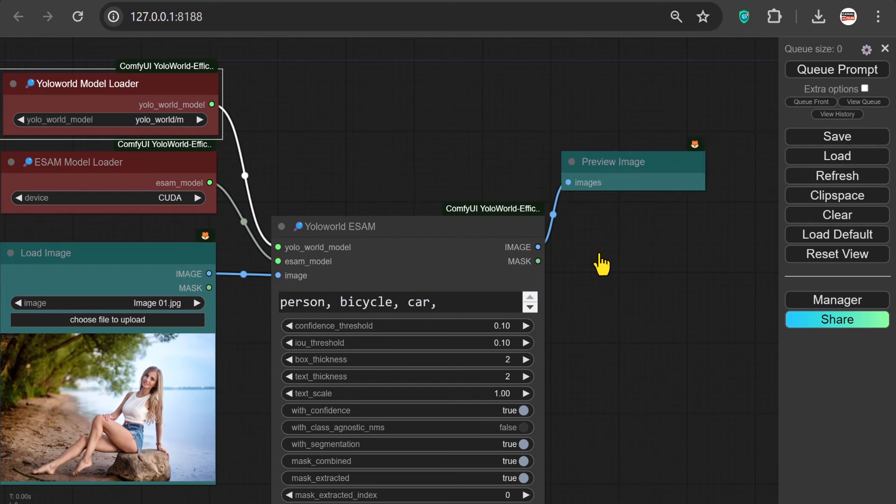
- Replace the detection categories in the Yoloworld ESAM node with "1girl," and run the workflow
left_click_drag(458, 304, 277, 304)
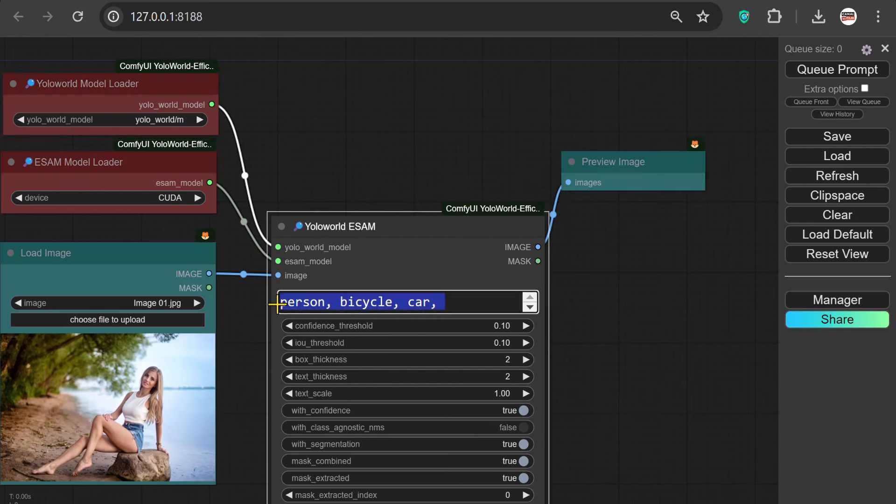
type("1girl")
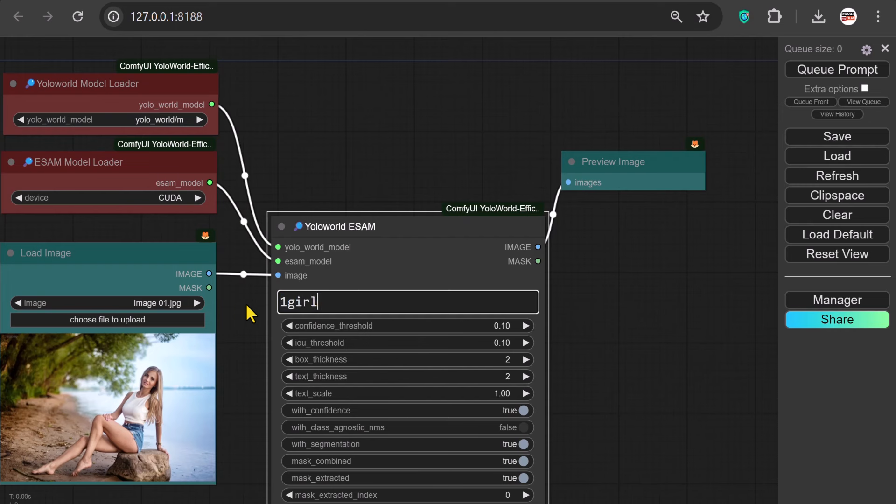
type(",")
left_click(817, 71)
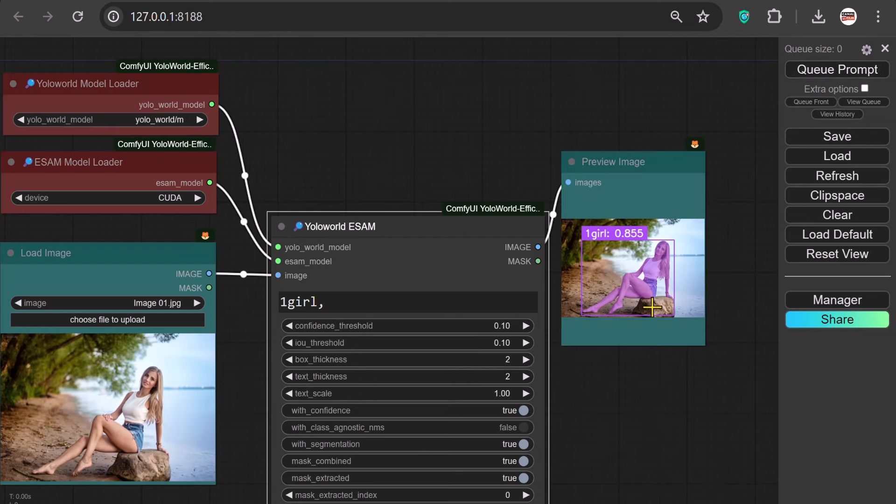
- Add a Note node above the Yoloworld ESAM node and enlarge it to about that node's width
left_click_drag(414, 200, 462, 320)
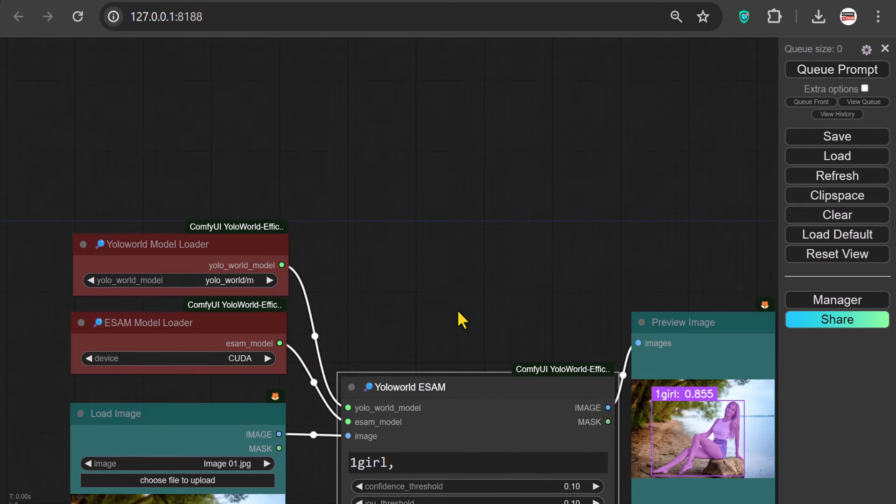
right_click(329, 169)
left_click(351, 169)
left_click(541, 169)
left_click(581, 167)
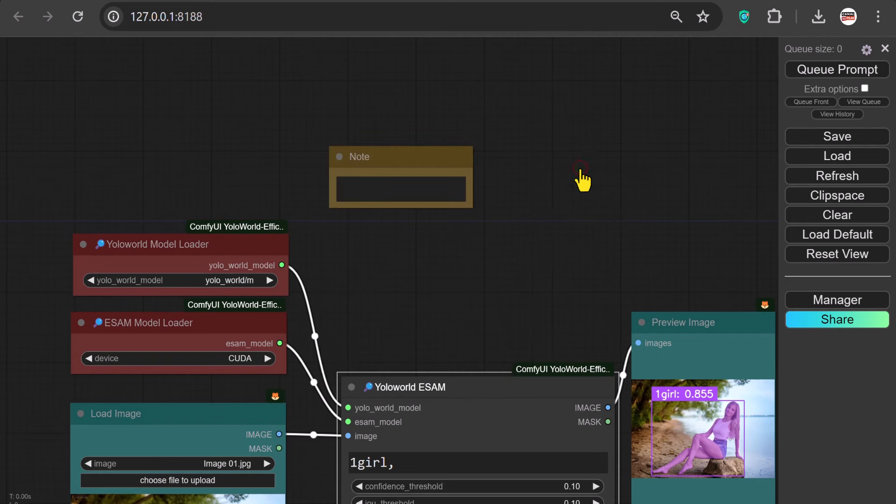
left_click_drag(469, 203, 616, 356)
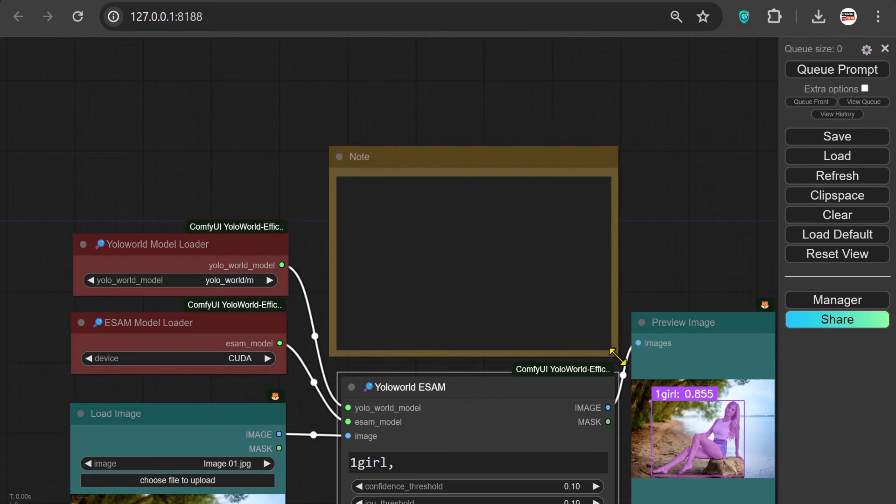
- Write "ToloWorld is excels at identifying and locating objects within images. Additionally" in the note above the Yoloworld ESAM node
left_click(384, 210)
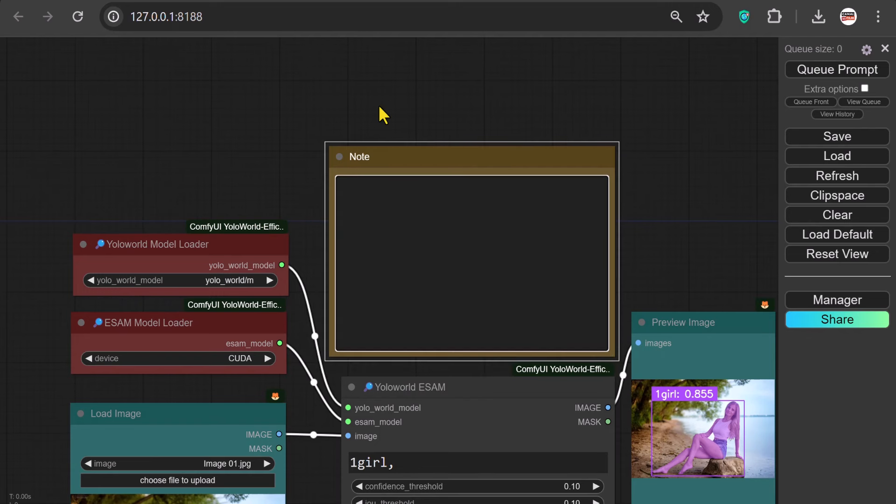
type("ToloWo")
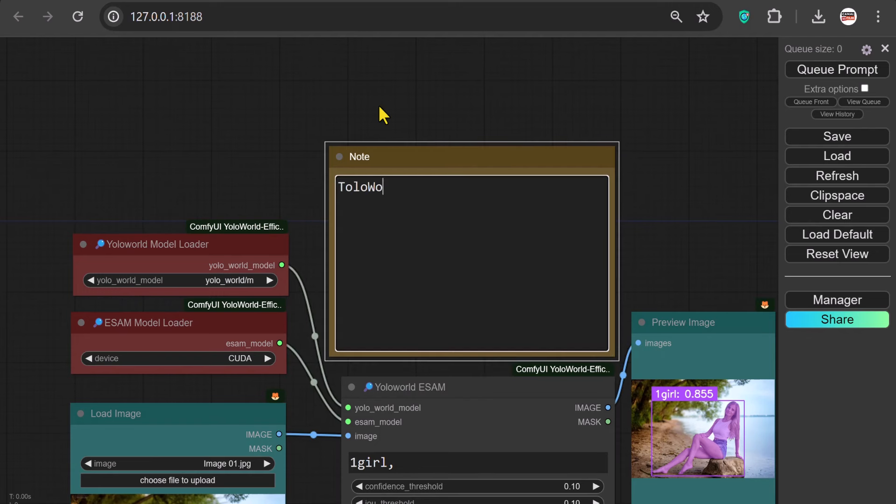
type("rld is")
type("excels a")
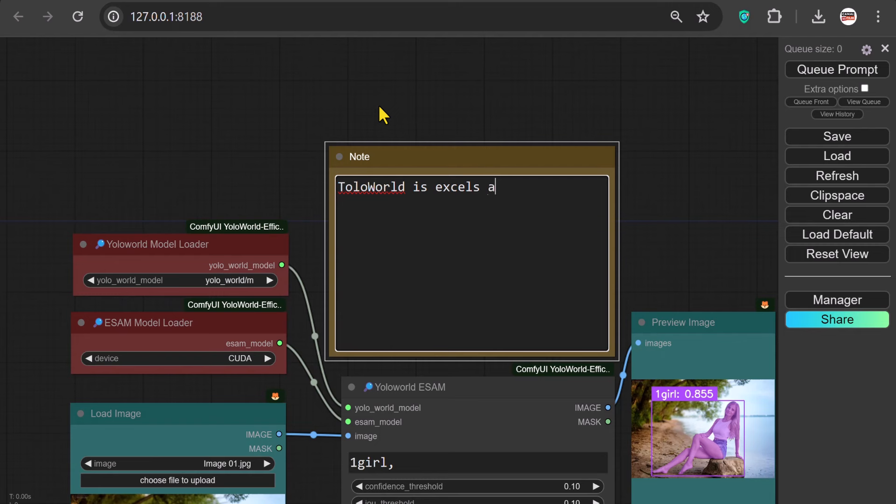
type("t identify")
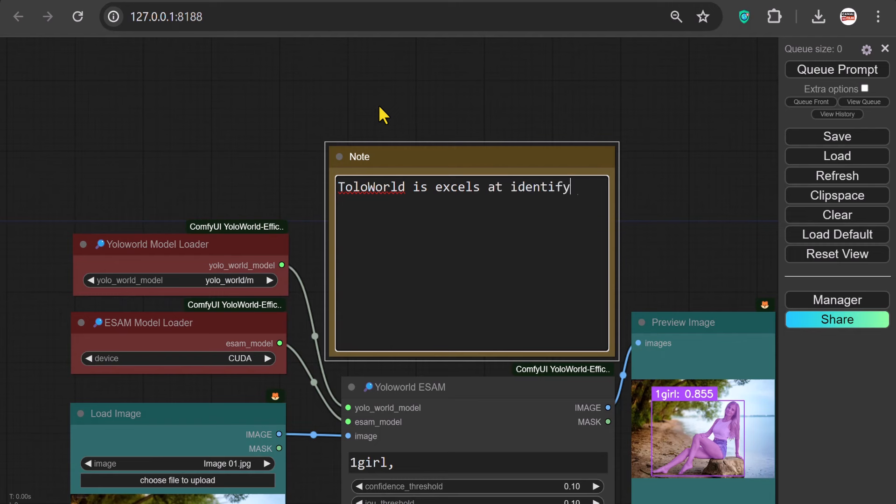
type("ing and locating o")
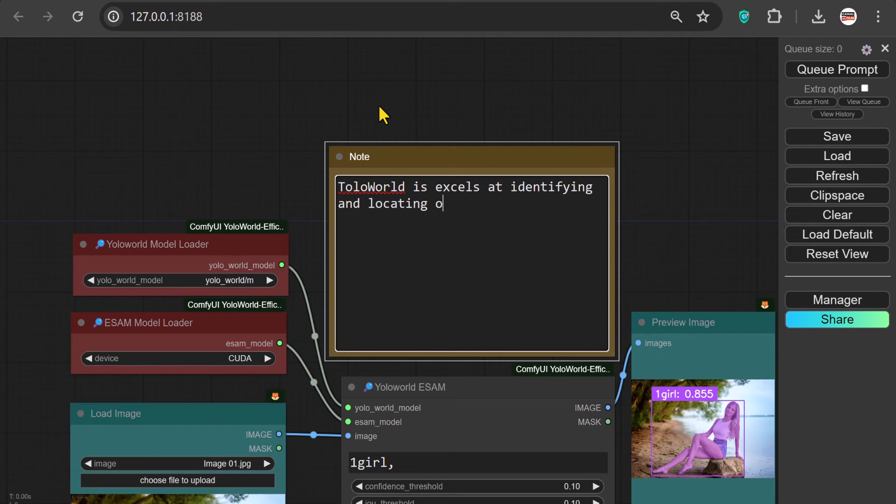
type("bjects within imag")
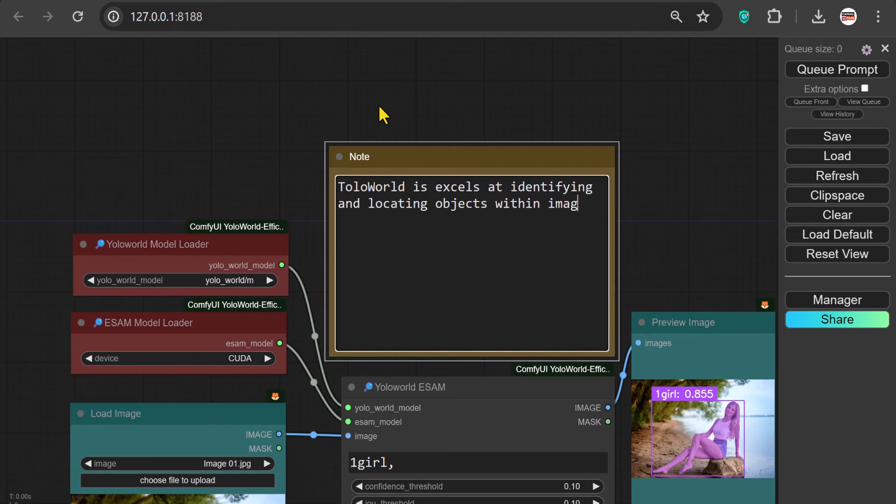
type("es. Additionally ")
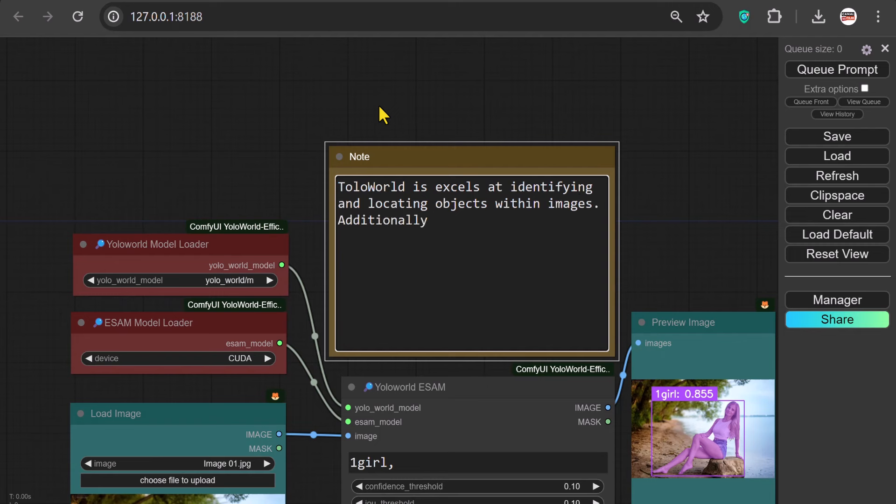
- Continue the same note with "it can generate segmentation mask, which essentially outline the boundaries of each detected objects."
type("it can generate segme")
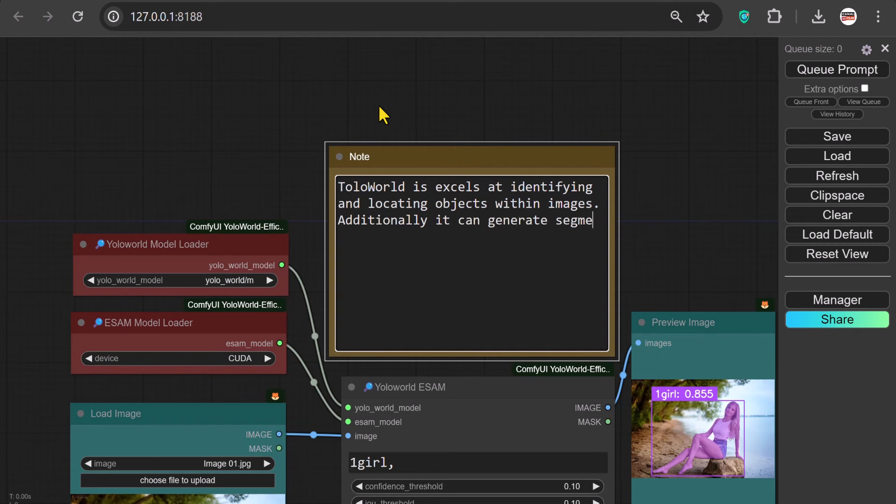
type("ntation mas")
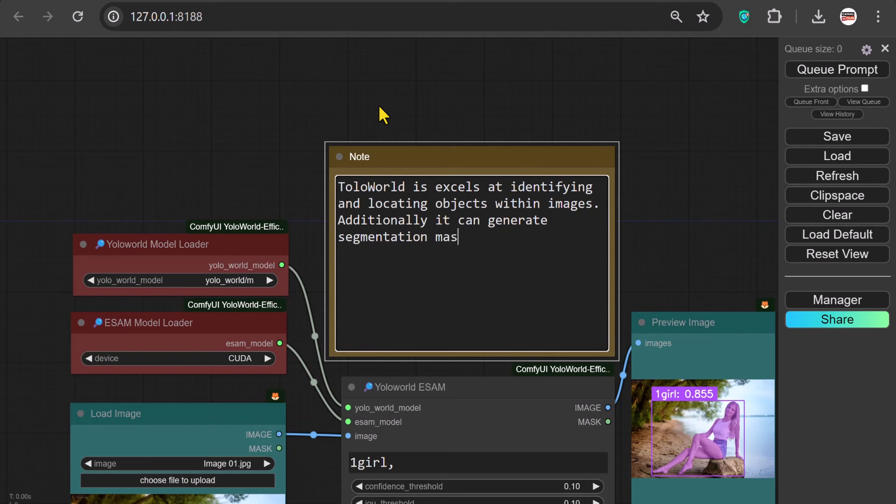
type("k, which")
type(" essentially ")
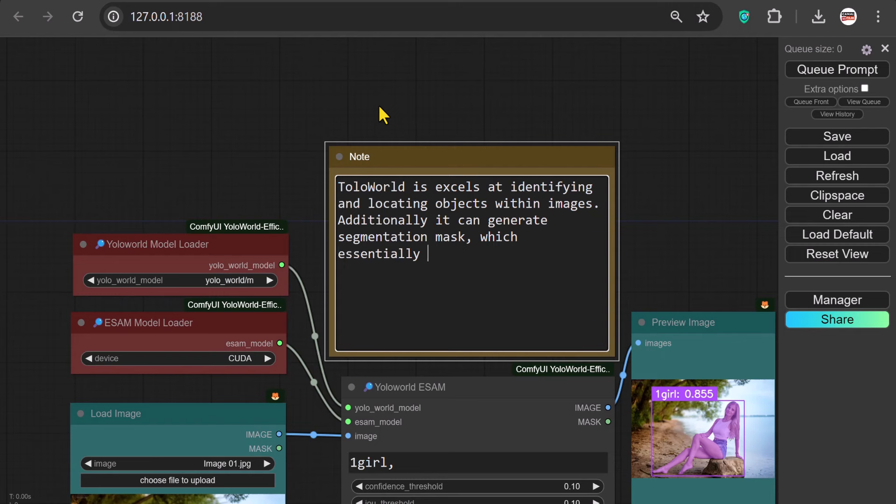
type("outline the ")
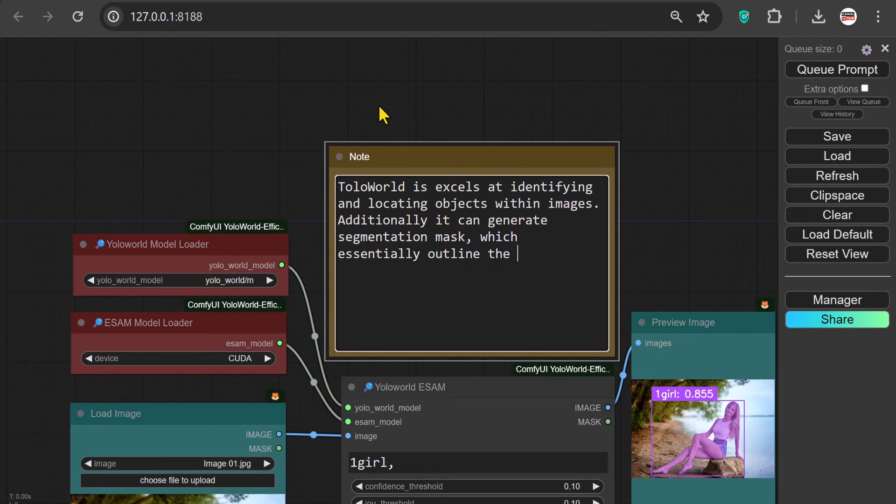
type("boundaries of")
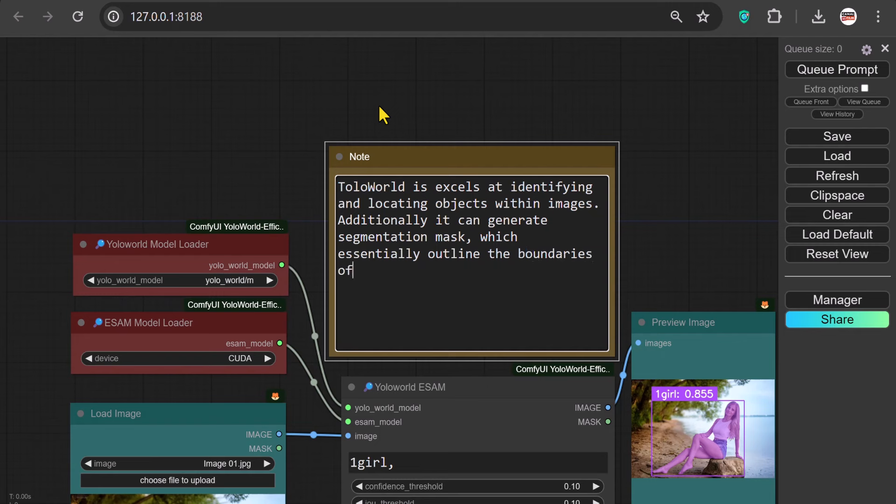
type(" each detected objects.")
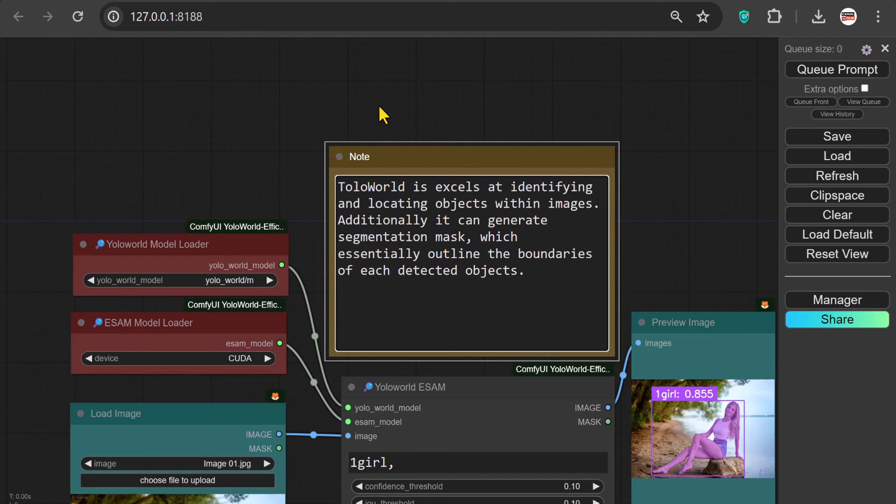
- Add a second Note node above the Yoloworld Model Loader and enlarge it to about that node's width
right_click(64, 105)
left_click(169, 106)
left_click(209, 107)
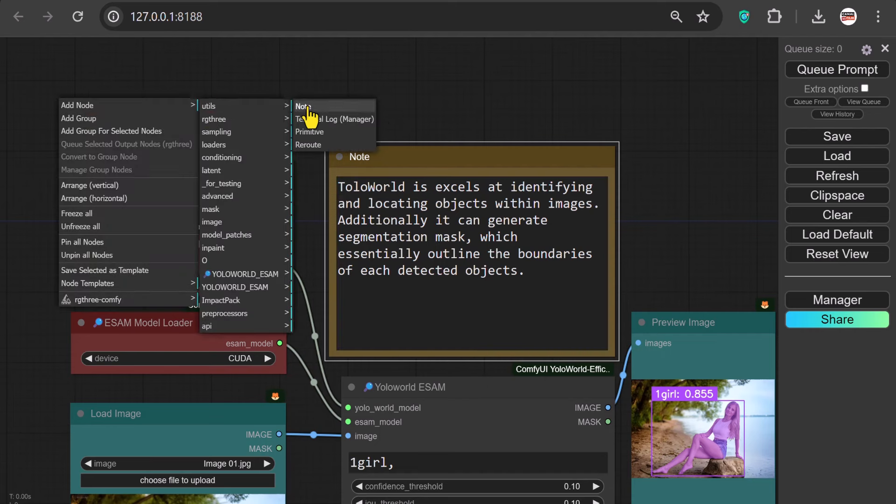
left_click(303, 107)
left_click_drag(205, 145, 285, 210)
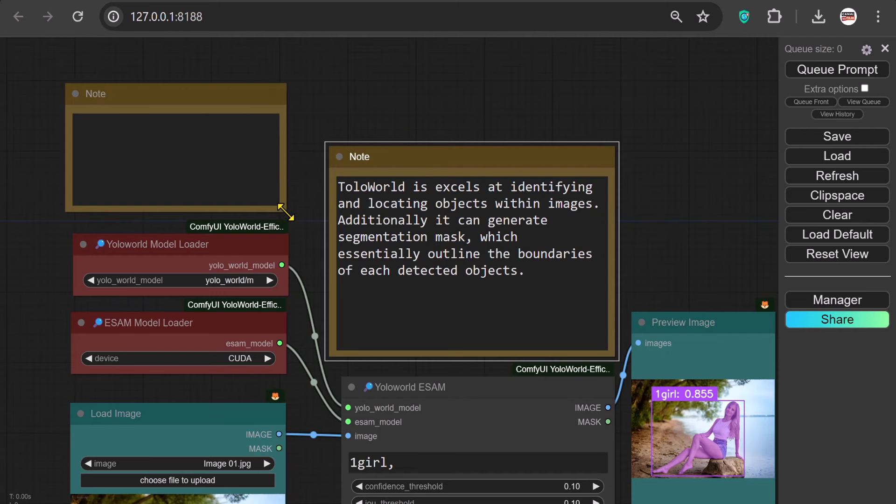
left_click(145, 254)
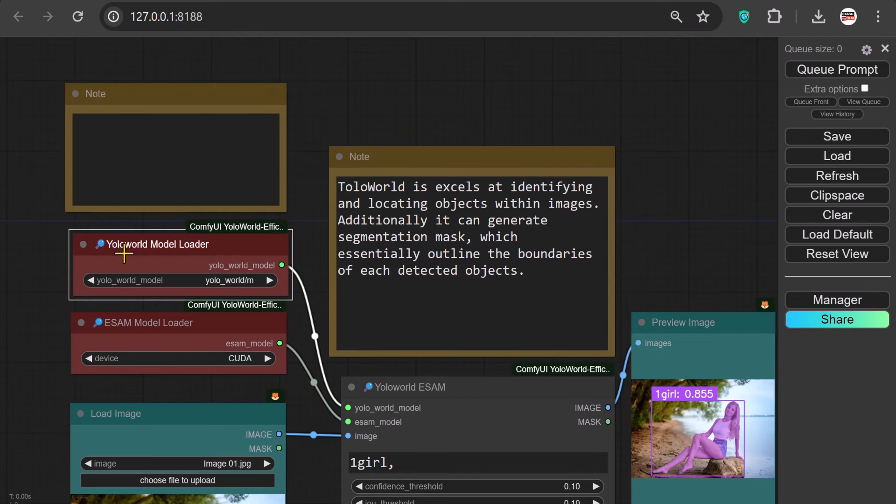
- Write "After running Queue Prompt, these models will be automatically downloaded and loaded." in the note above the Yoloworld Model Loader
left_click(91, 138)
type("After")
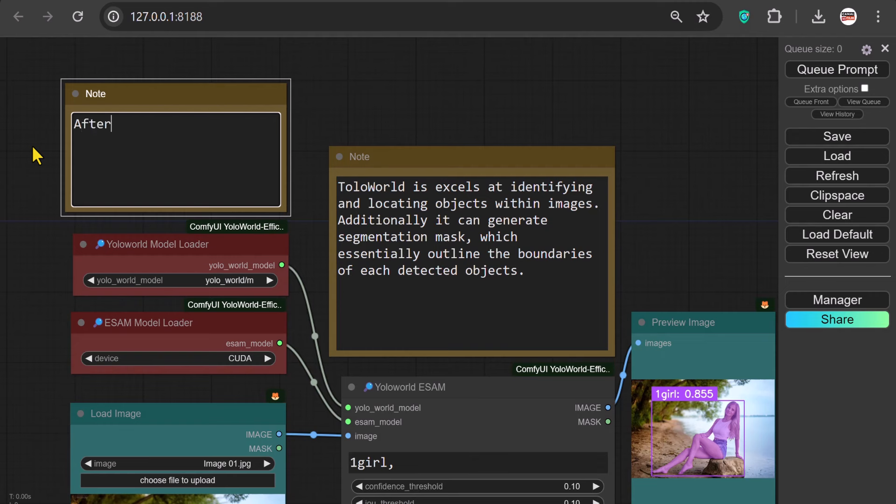
type(" running Qu")
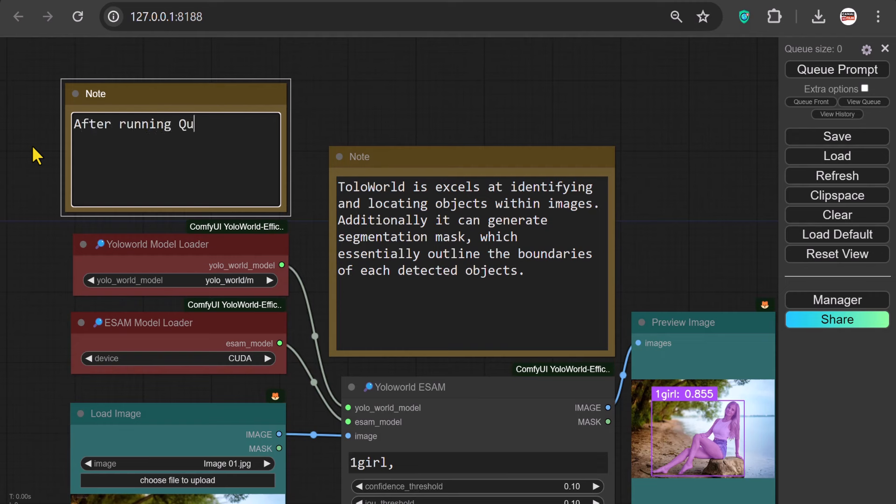
type("eue Prompt")
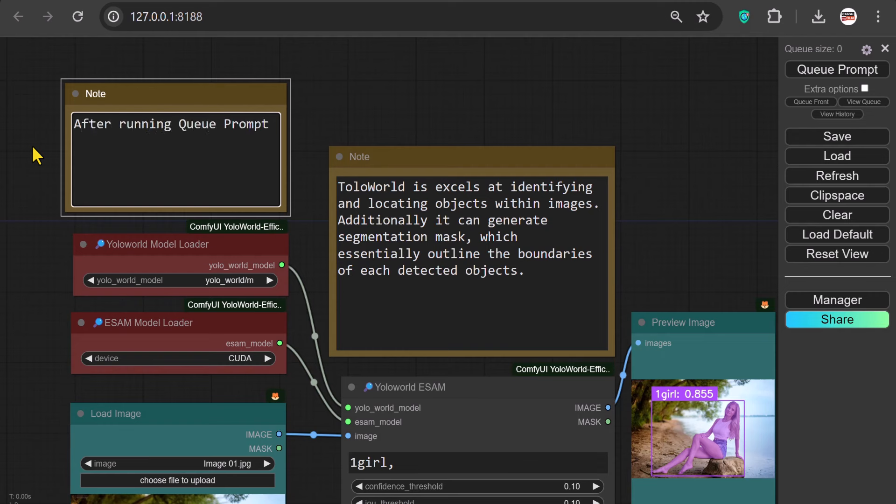
type(", these models will ")
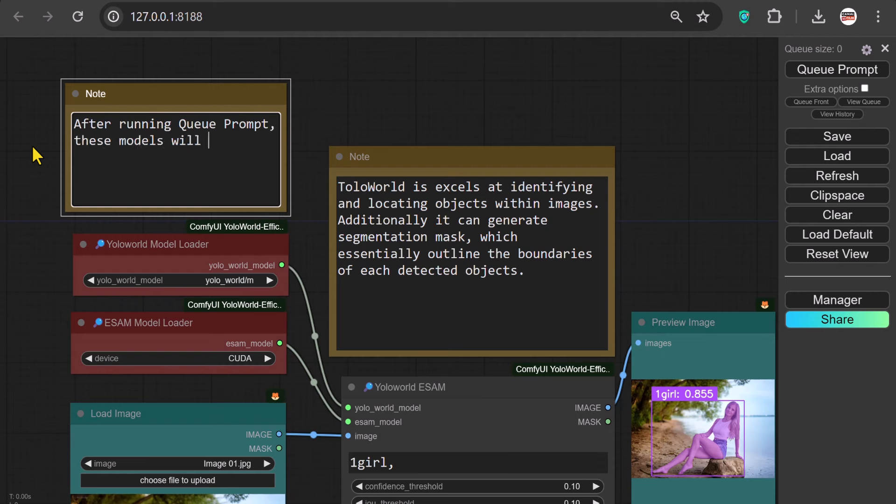
type("be automatical")
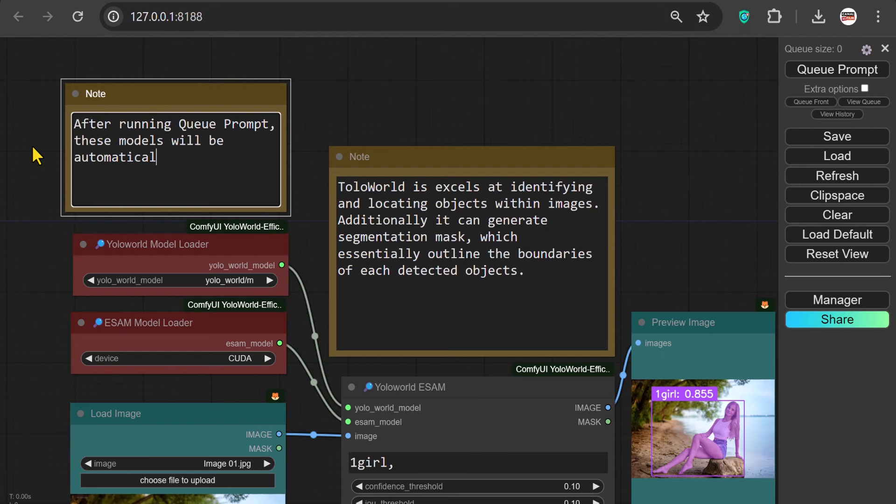
type("ly downlo")
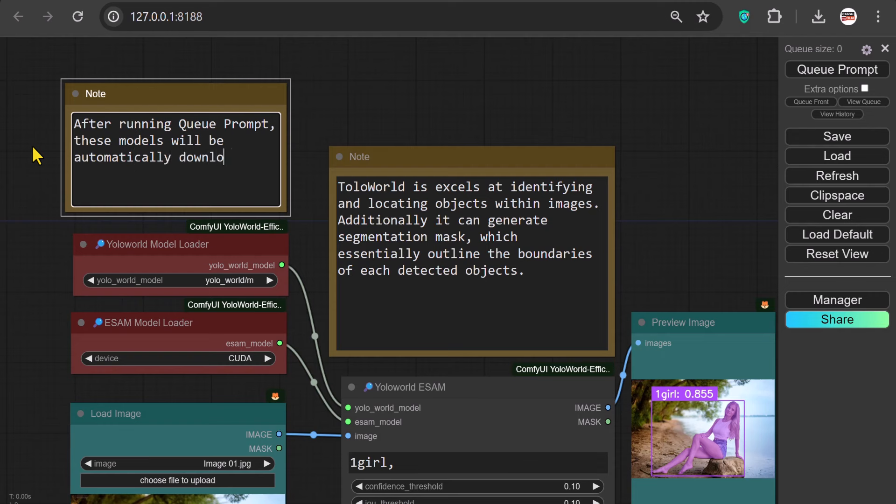
type("aded and loaded.")
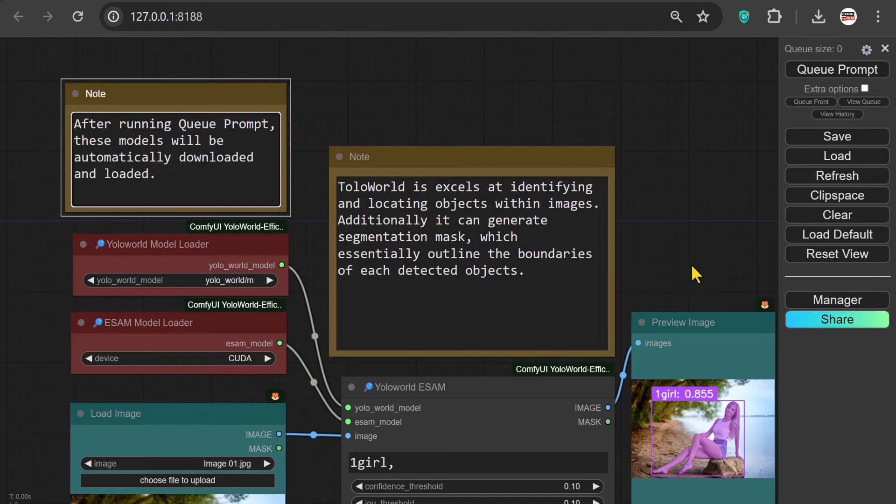
- Create a GrowMask node connected to the MASK output of the Yoloworld ESAM node, below the Preview Image node
left_click_drag(695, 269, 364, 77)
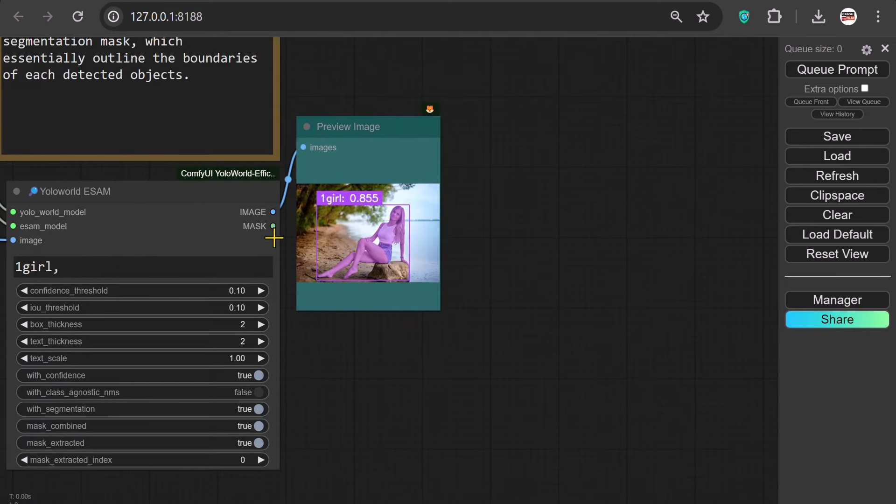
left_click_drag(273, 229, 300, 372)
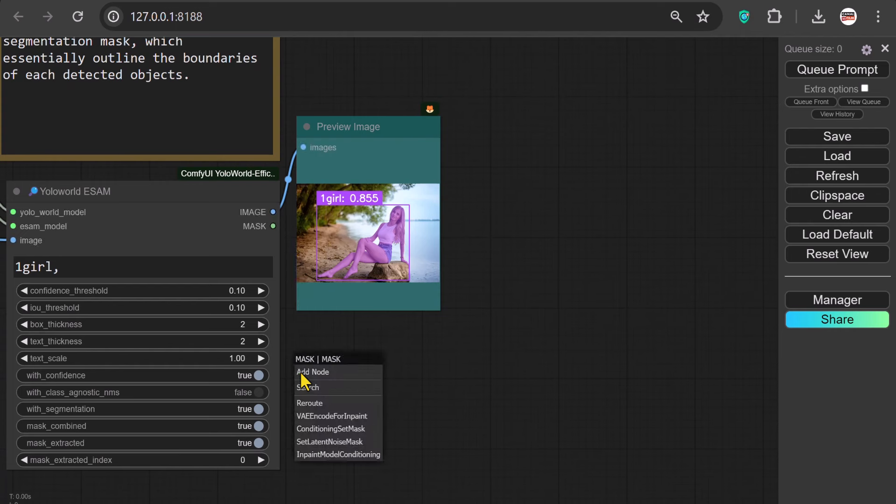
left_click(309, 389)
type("Grow")
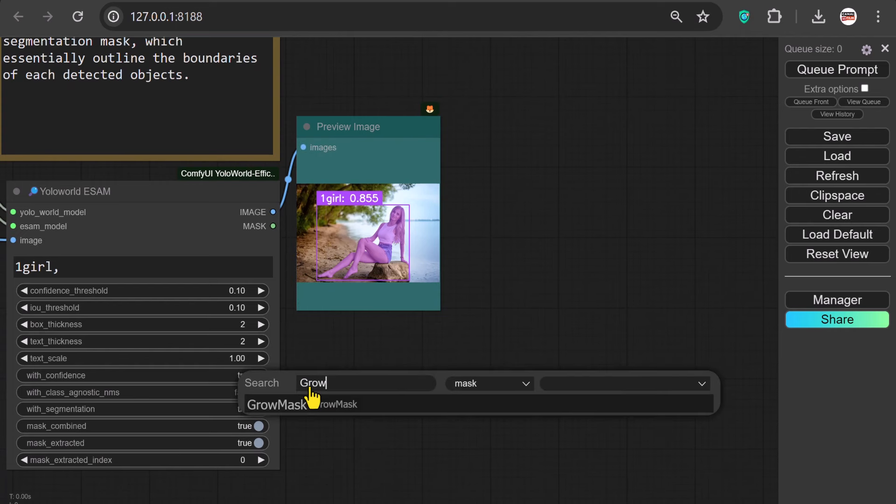
left_click(299, 405)
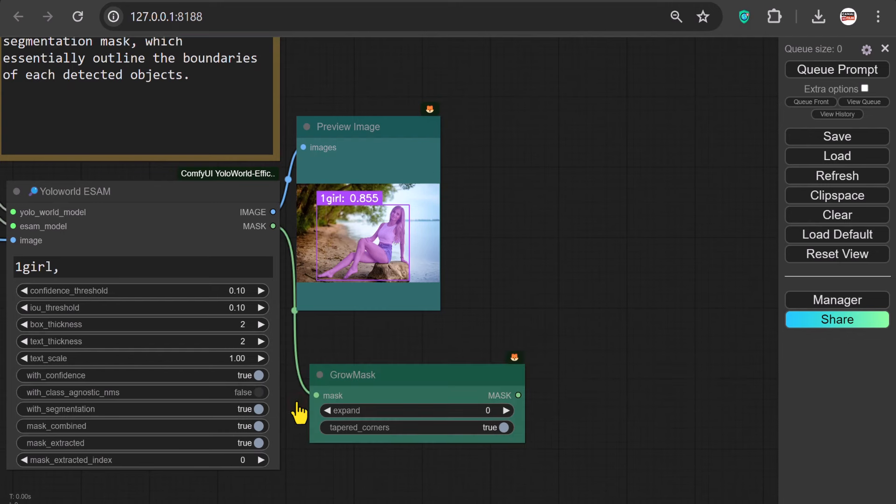
- Create a Convert Mask to Image node connected to the MASK output of the GrowMask node
left_click_drag(518, 395, 565, 394)
left_click(589, 407)
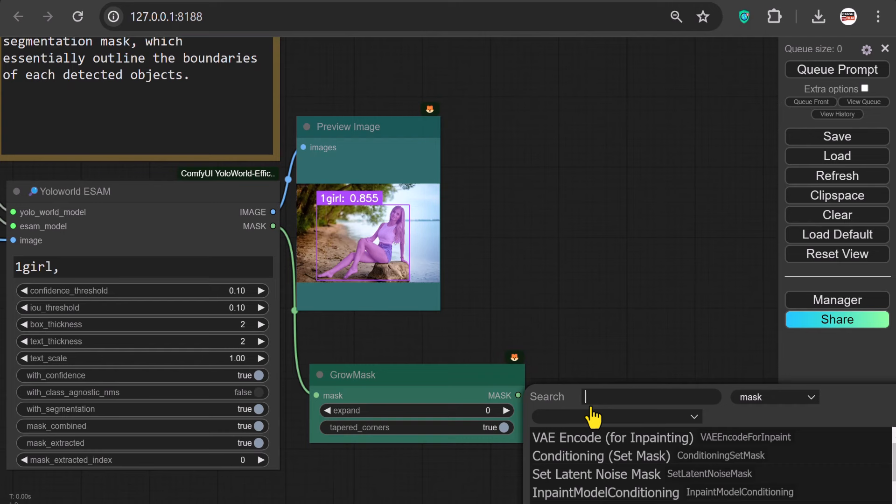
type("convert")
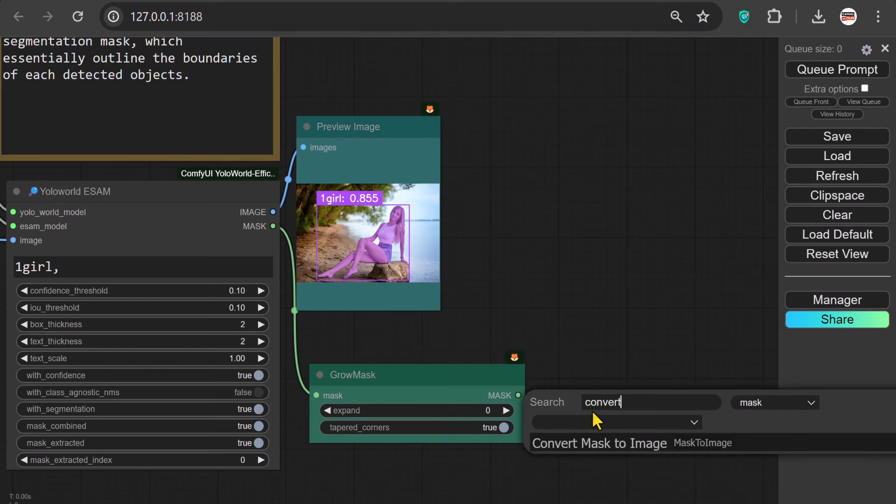
left_click(599, 444)
- Create a Preview Image node connected to the IMAGE output of Convert Mask to Image and run the workflow
left_click_drag(601, 452, 404, 356)
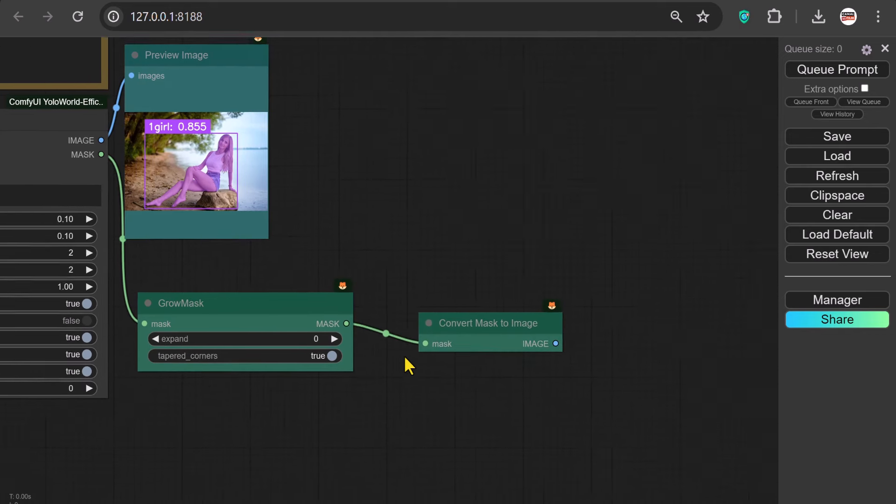
left_click_drag(533, 330, 576, 326)
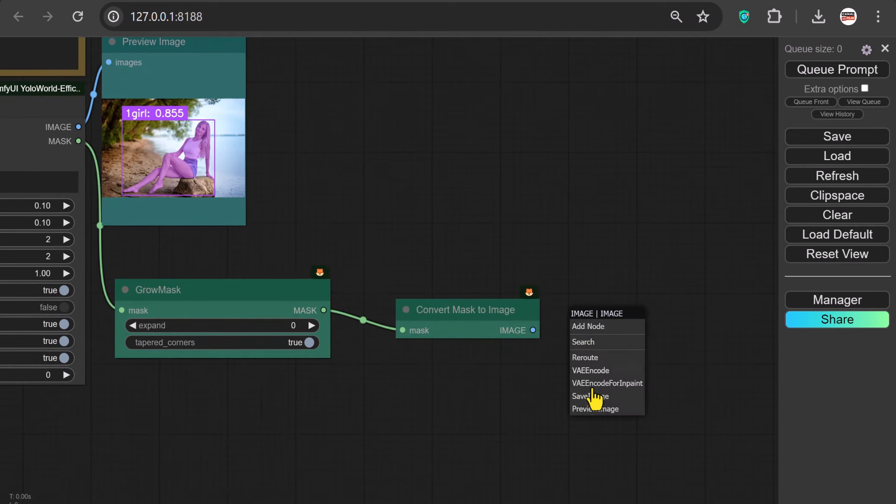
left_click(597, 410)
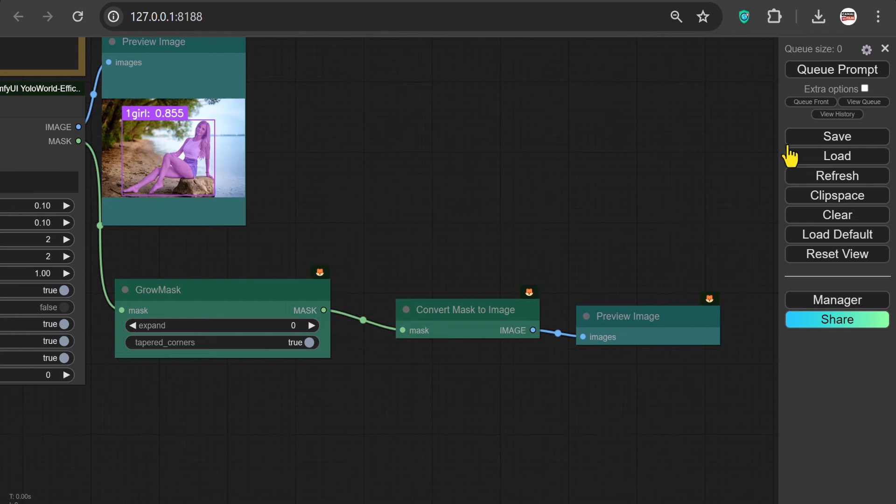
left_click(810, 70)
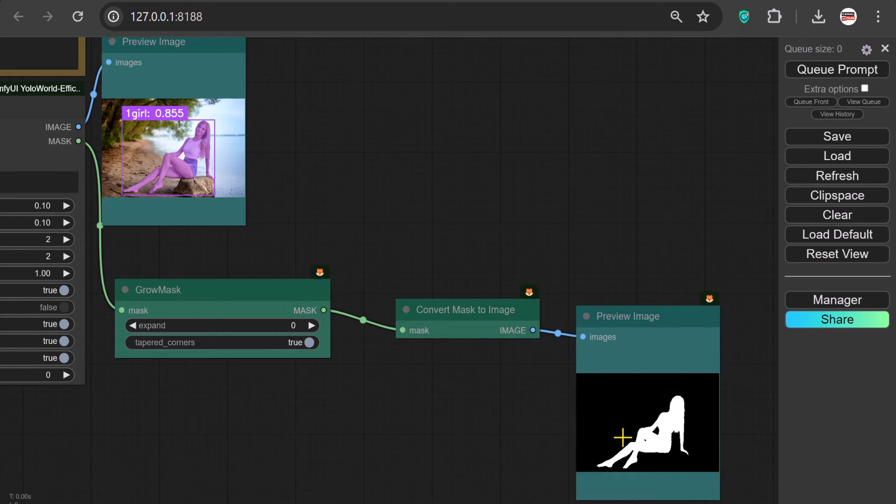
- Align the GrowMask, Convert Mask to Image and mask Preview Image nodes along their top edges
left_click_drag(615, 242, 254, 325)
right_click(259, 298)
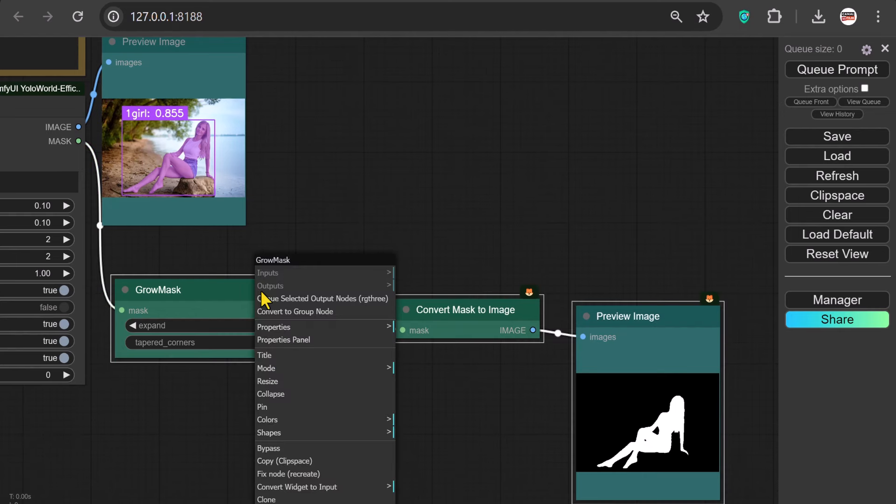
scroll(262, 299, "down", 3)
mouse_move(322, 460)
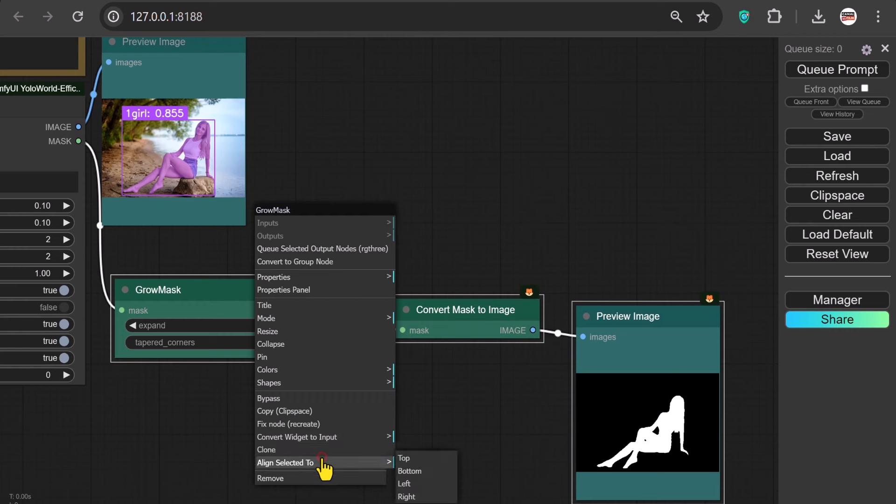
left_click(409, 461)
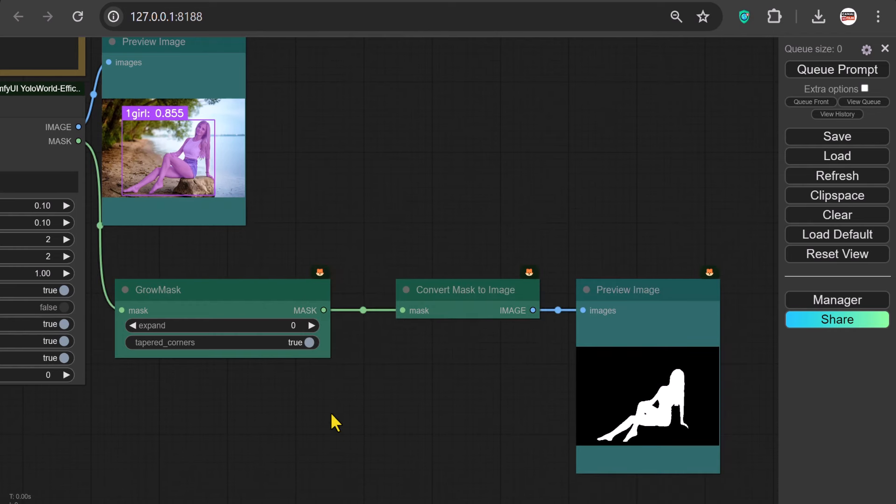
- Set the expand value of the GrowMask node to 30
left_click(287, 327)
type("30")
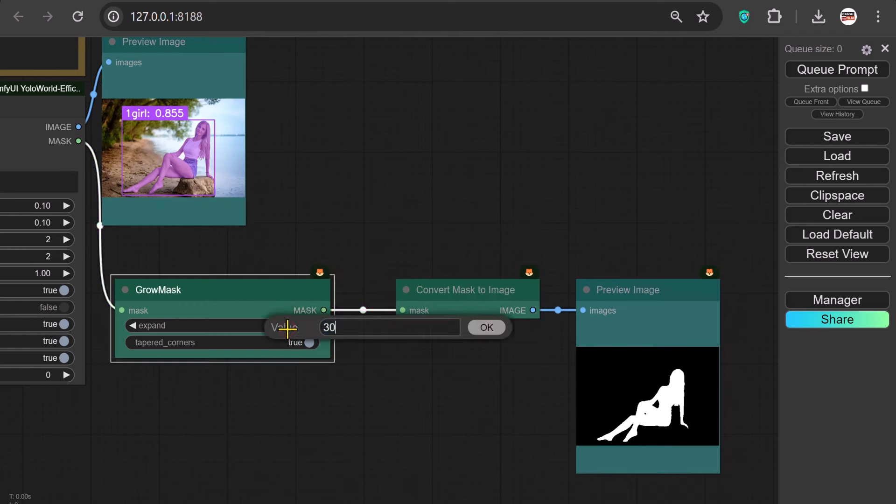
key("Return")
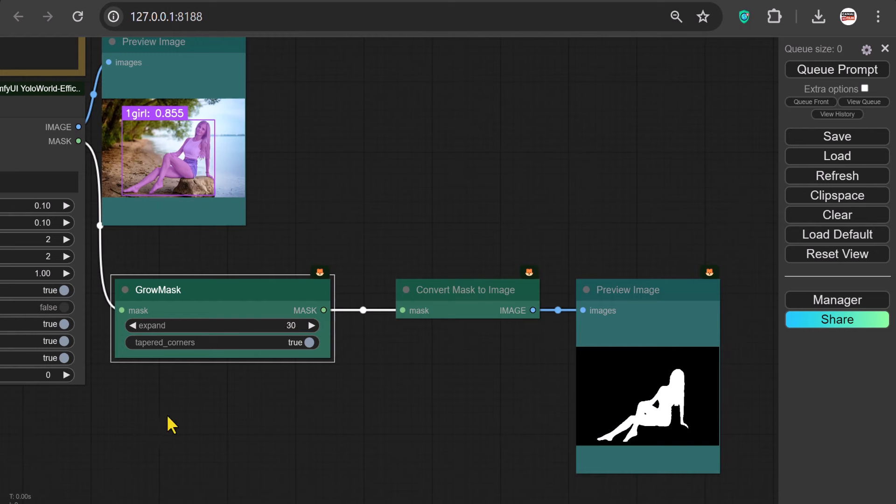
- Add a Note node directly below GrowMask and enlarge it to roughly the width of the GrowMask node
right_click(114, 396)
left_click(187, 333)
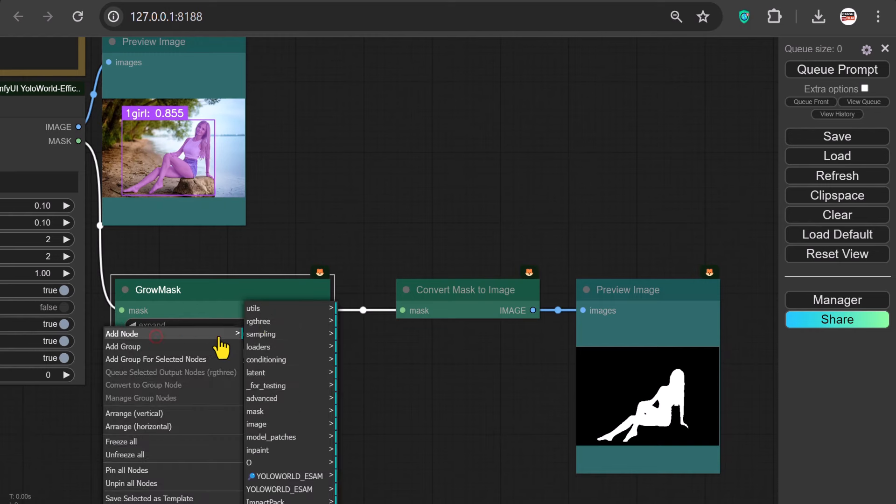
left_click(275, 309)
left_click(361, 338)
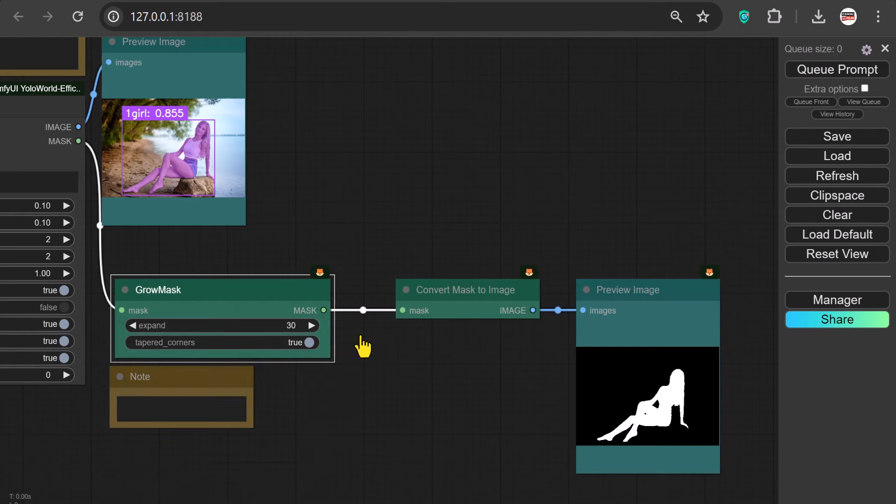
left_click_drag(252, 425, 341, 494)
left_click_drag(378, 442, 450, 390)
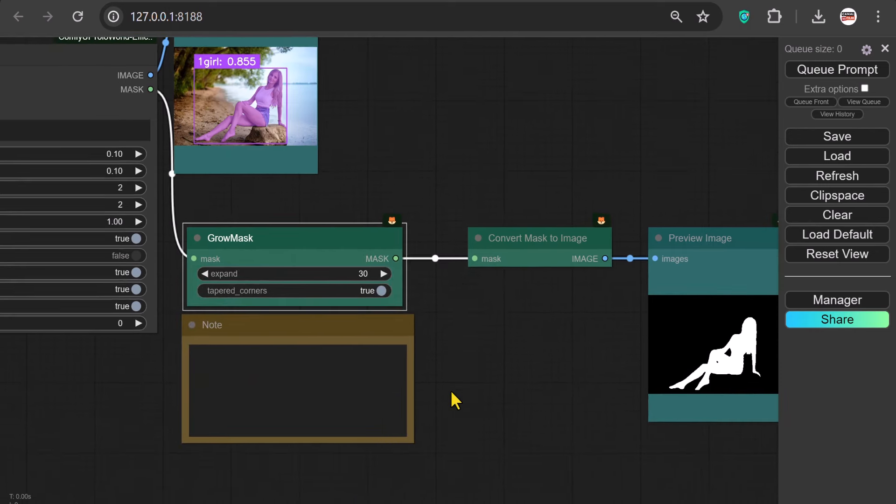
- Begin the note below GrowMask with "This node is for REfining selections around objects with fuzzy edges like hair"
left_click(246, 356)
type("This ")
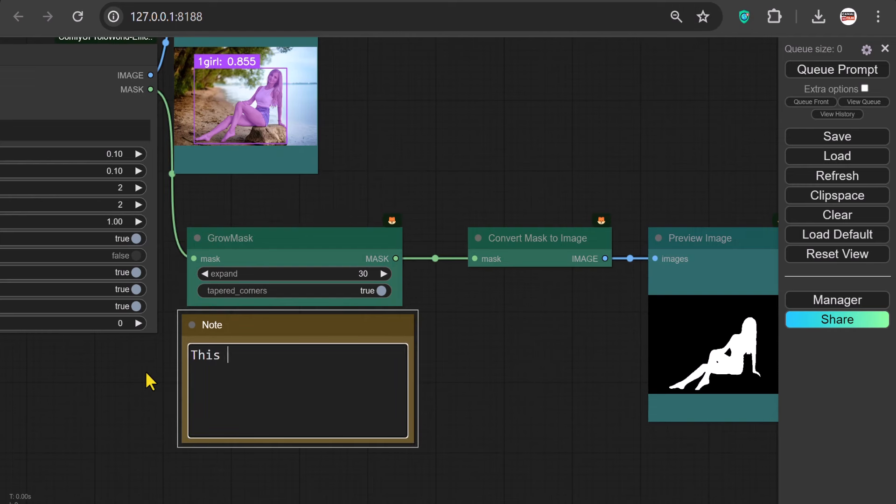
type("node is for")
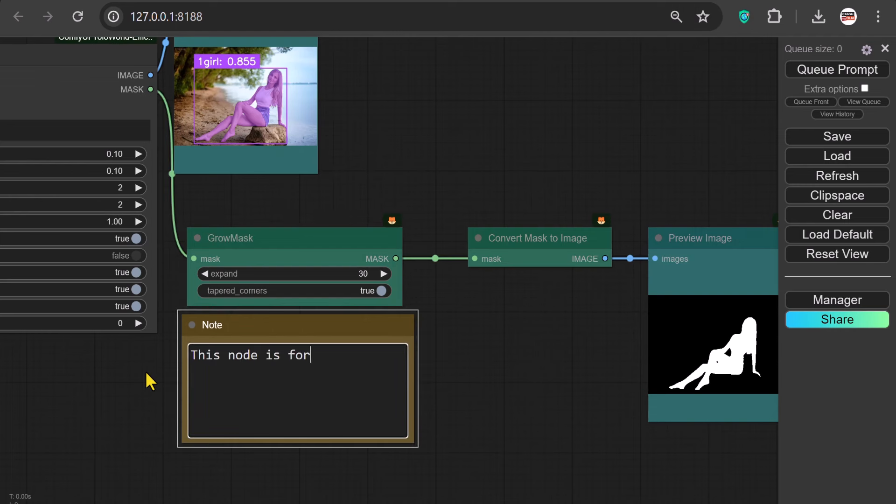
type(" REfining ")
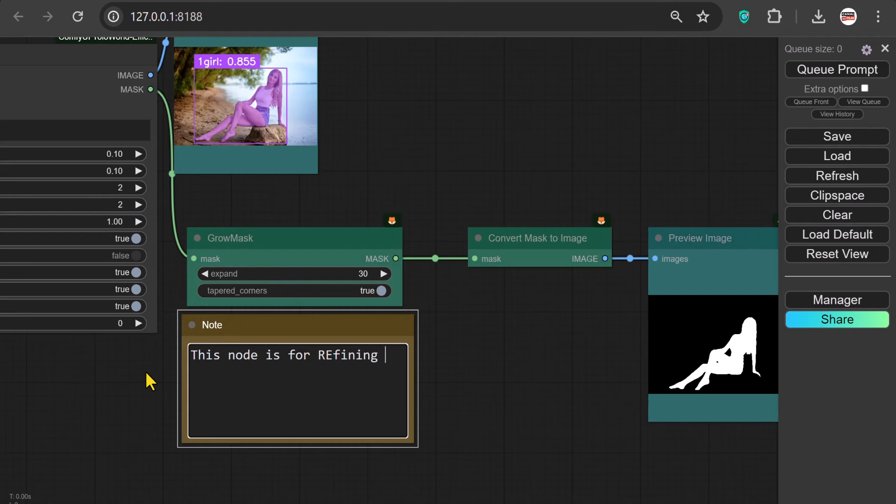
type("selection s around")
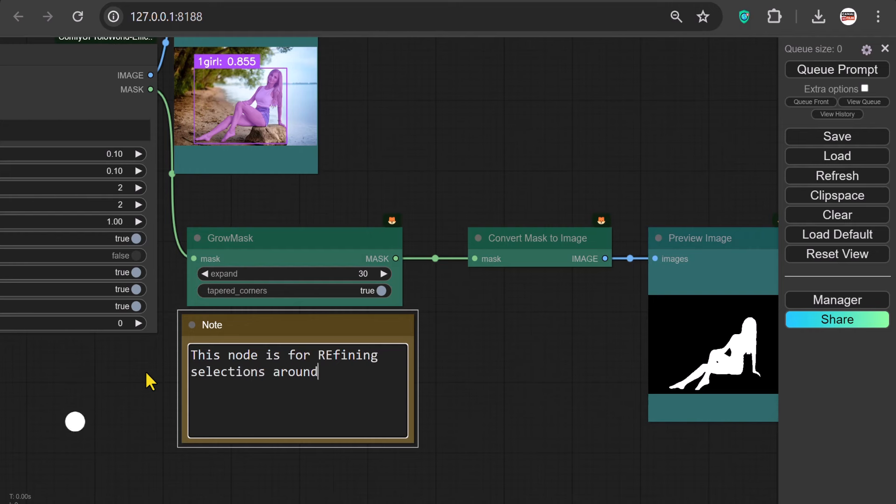
type(" objects with")
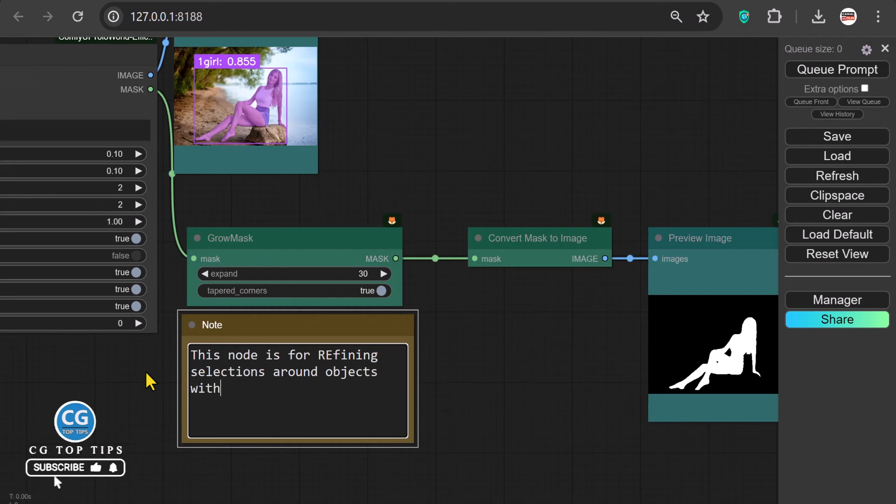
type(" fuzzy ")
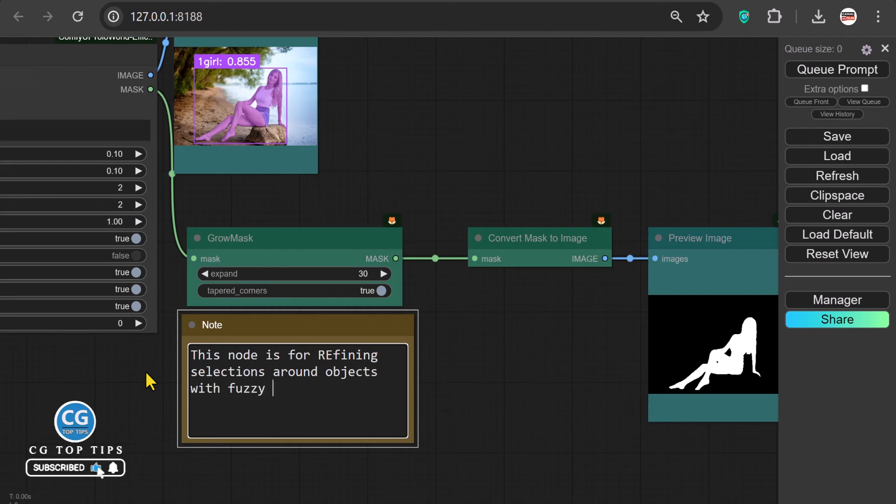
type("edges like hair ")
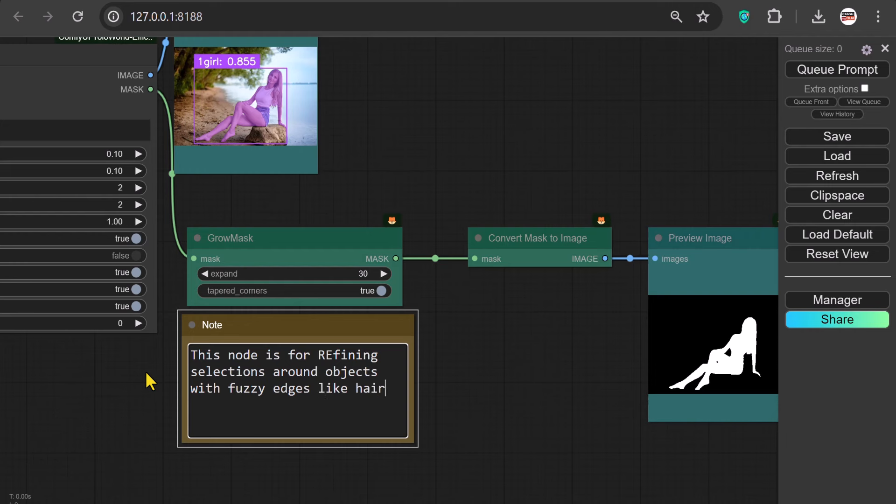
- Complete the note with "or fur. It create a smoother transition between the masked area and the background." and enlarge it to fit the text
type("or fur. It crea")
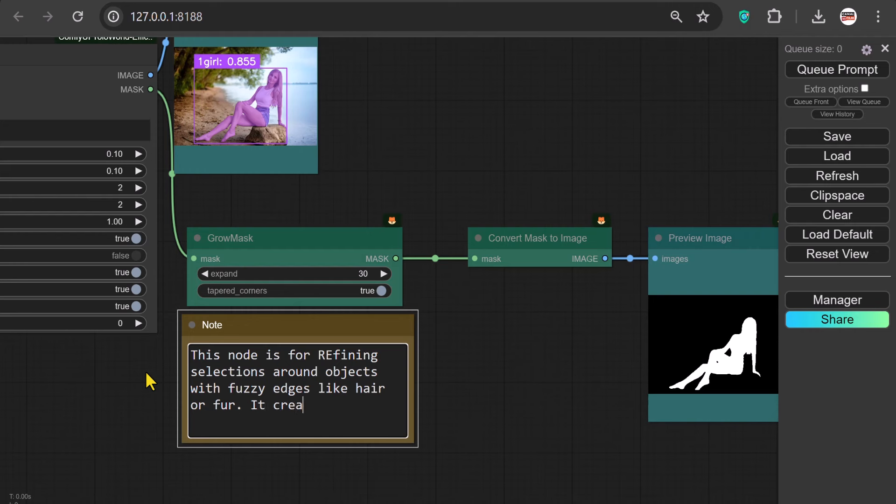
type("te a smoot")
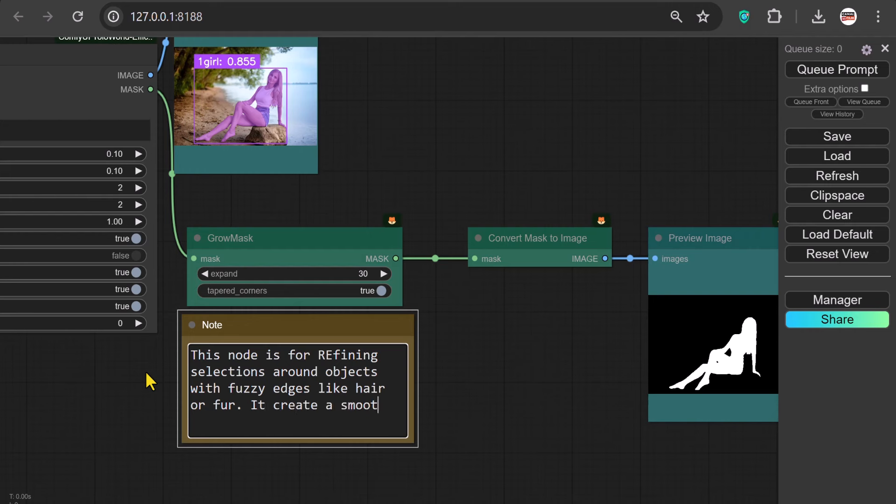
type("her transition")
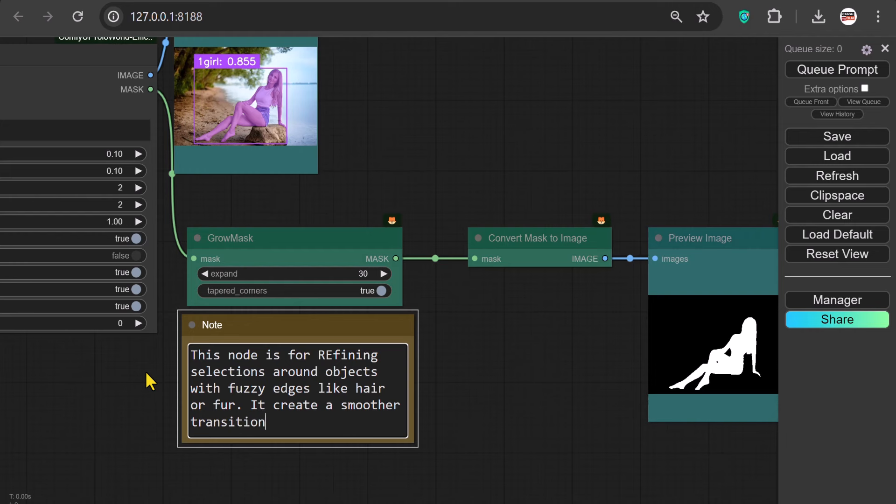
type(" between the mask")
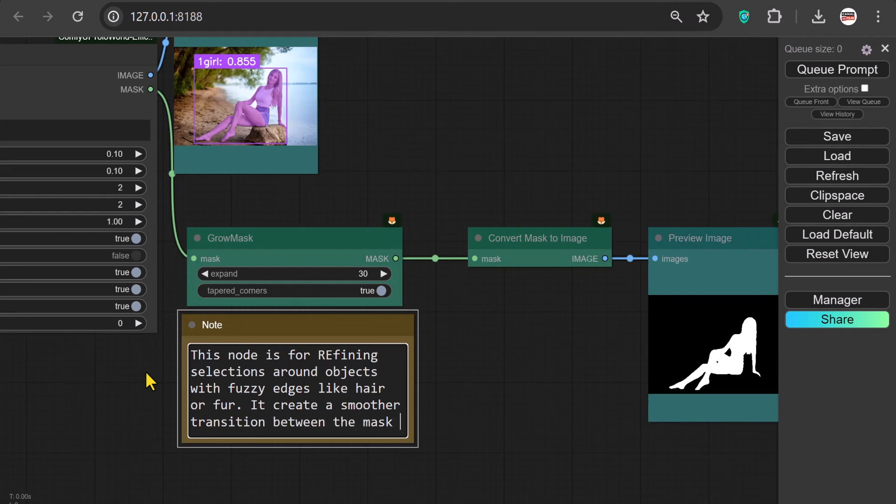
type(" =ed")
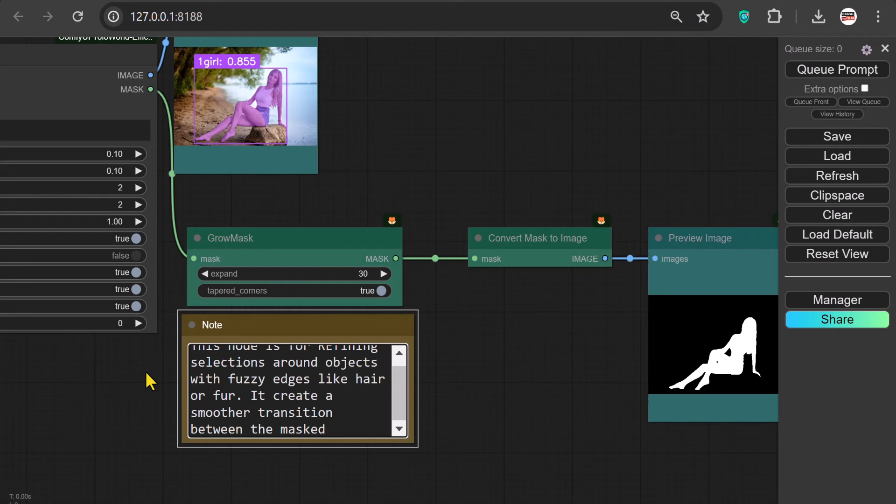
type(" area and the background")
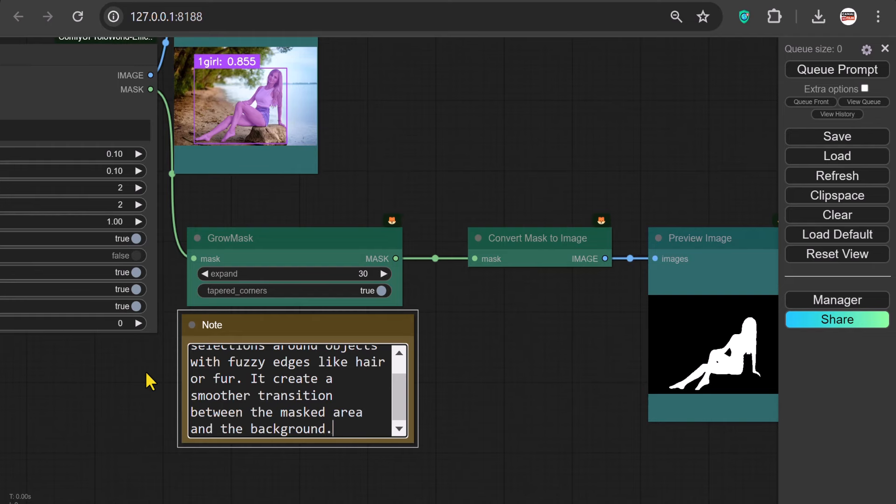
type(".")
left_click_drag(417, 446, 437, 489)
- Search the nodes for "inpaint" and add an Inpaint (using Model) node in the empty area above the mask Preview Image
left_click_drag(674, 108, 646, 159)
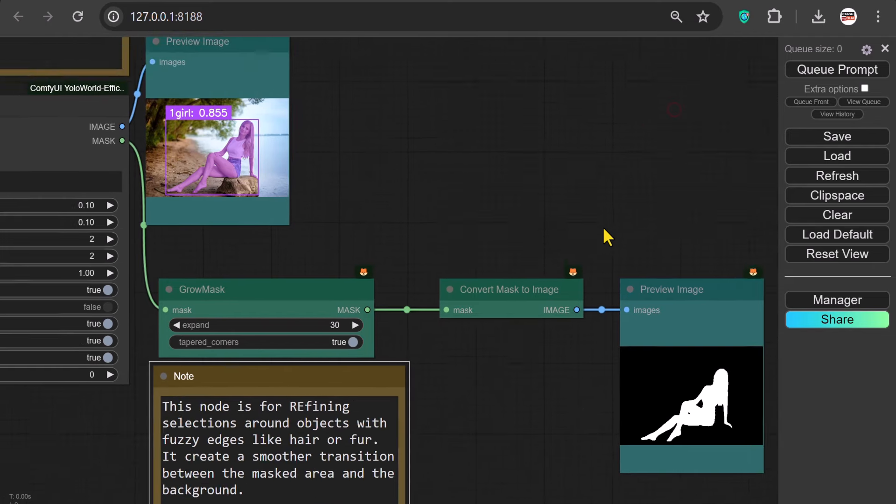
left_click_drag(604, 227, 533, 308)
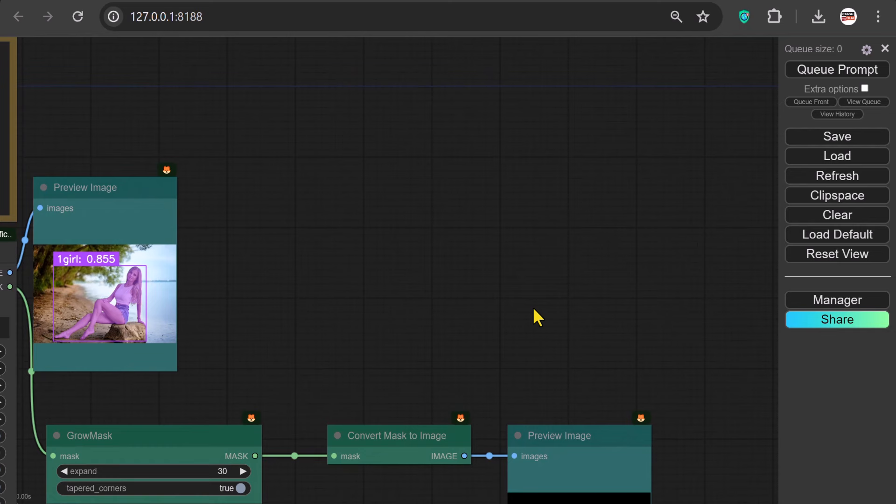
double_click(502, 192)
type("inpai")
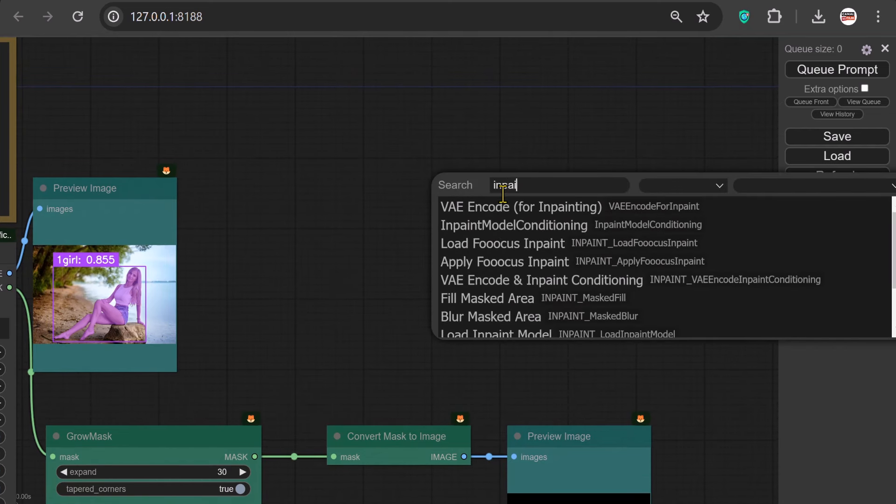
type("nt")
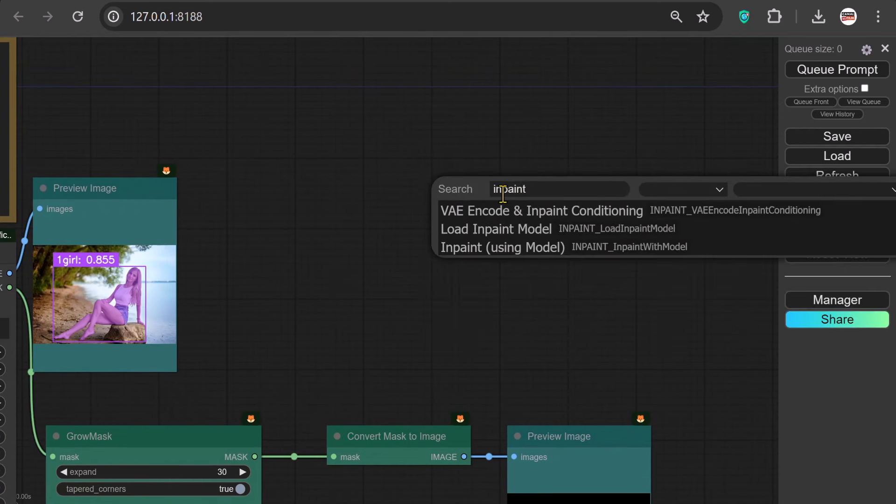
left_click(506, 247)
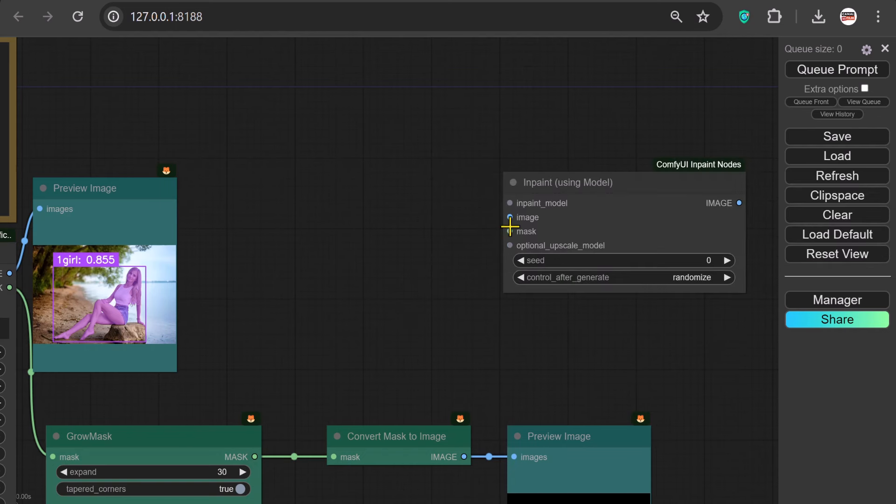
- Create a Load Inpaint Model node connected to the inpaint_model input, place it above and left of the Inpaint node, and widen it
left_click_drag(512, 202, 421, 70)
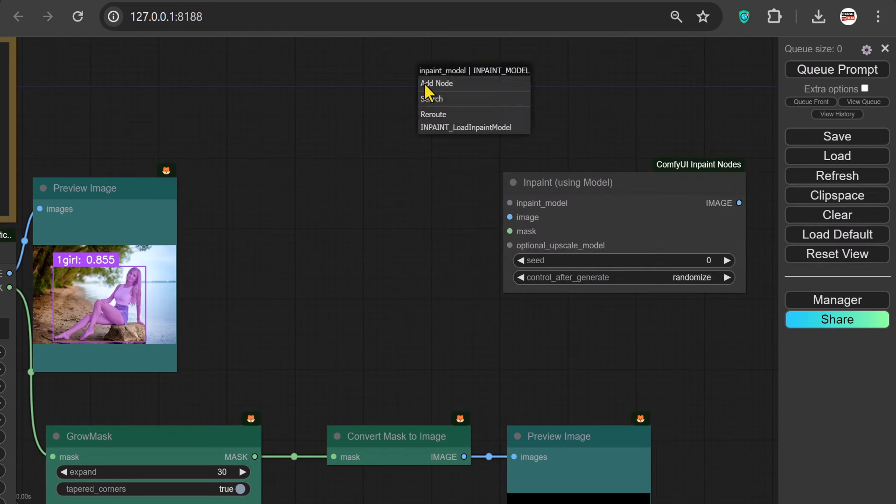
left_click(446, 127)
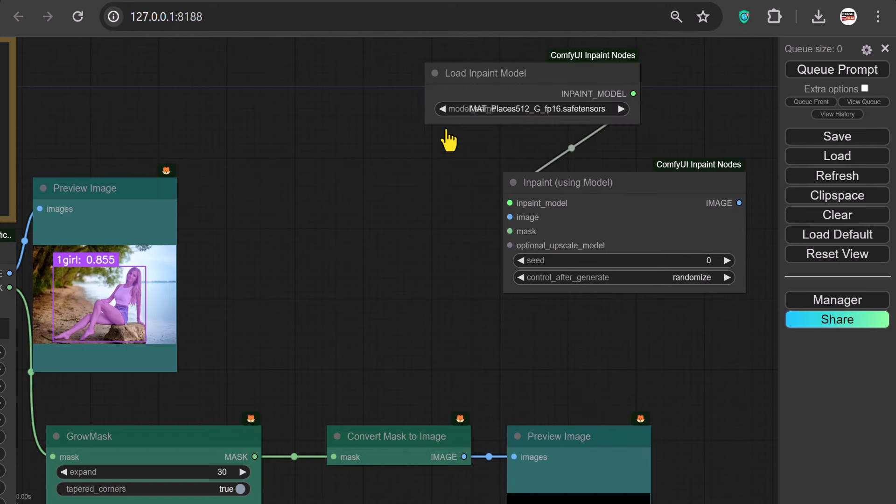
left_click_drag(546, 72, 348, 62)
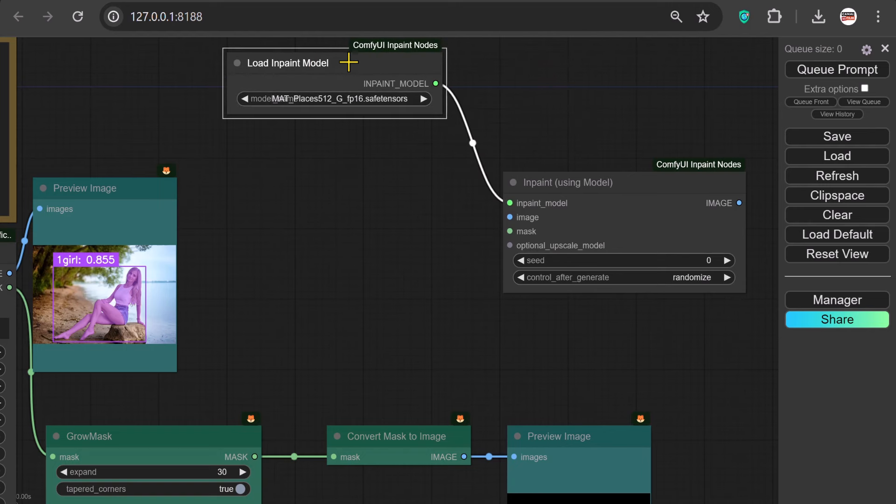
left_click_drag(441, 113, 472, 114)
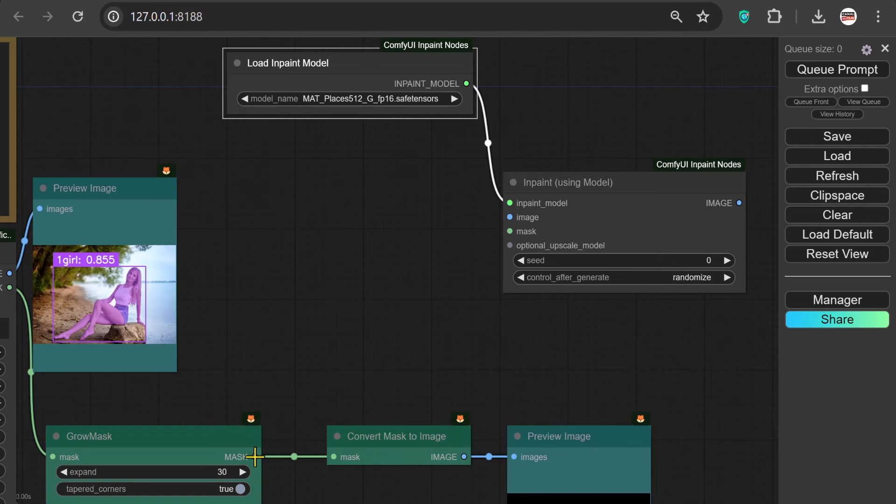
- Connect GrowMask's MASK output to the Inpaint node's mask input and the source image loader's image output to its image input
left_click_drag(254, 456, 510, 234)
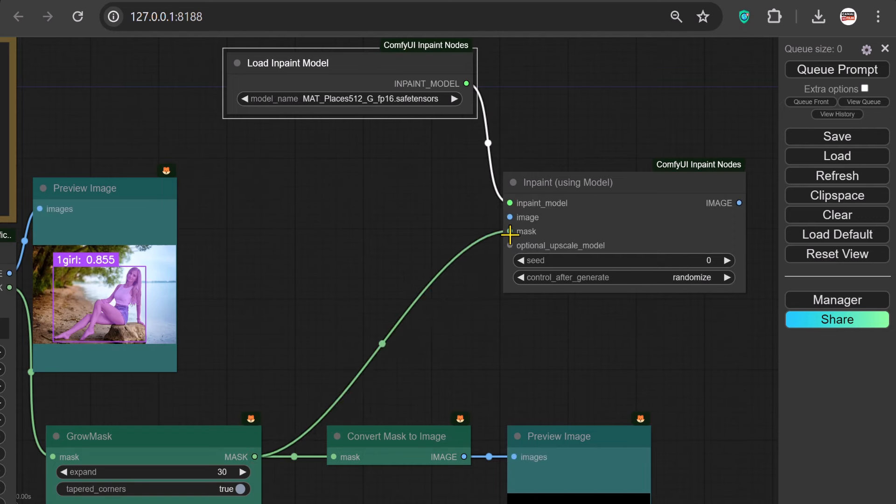
scroll(510, 233, "down", 6)
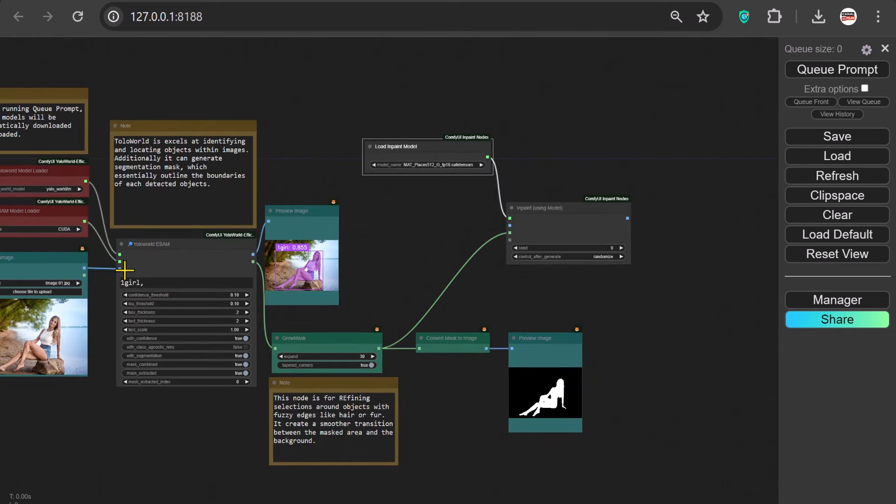
left_click_drag(85, 268, 508, 226)
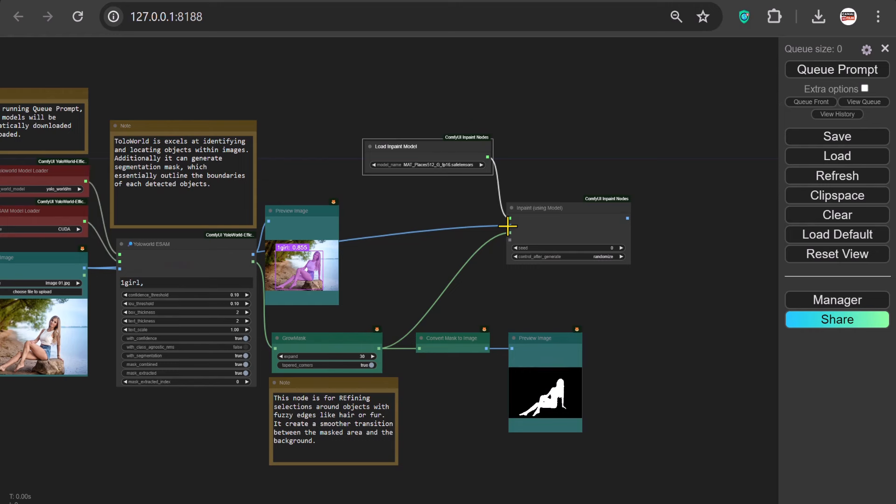
- Create a Preview Image node connected to the IMAGE output of the Inpaint (using Model) node
left_click_drag(628, 218, 657, 220)
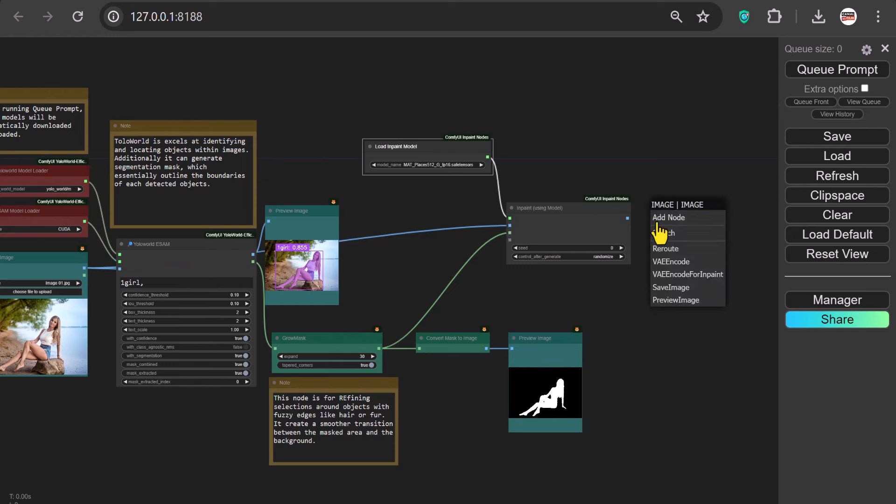
left_click(675, 301)
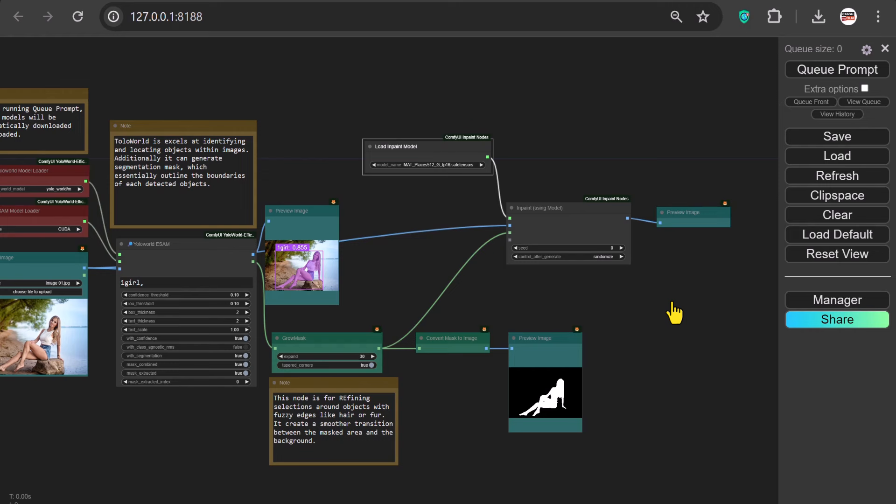
- Queue the workflow and inspect the inpainted image beside the Inpaint (using Model) node
left_click(813, 74)
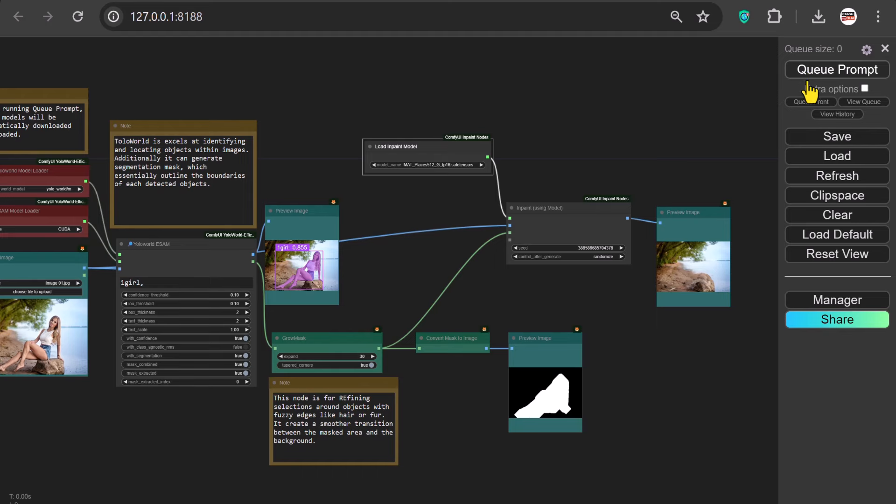
scroll(617, 284, "up", 3)
left_click_drag(534, 335, 423, 384)
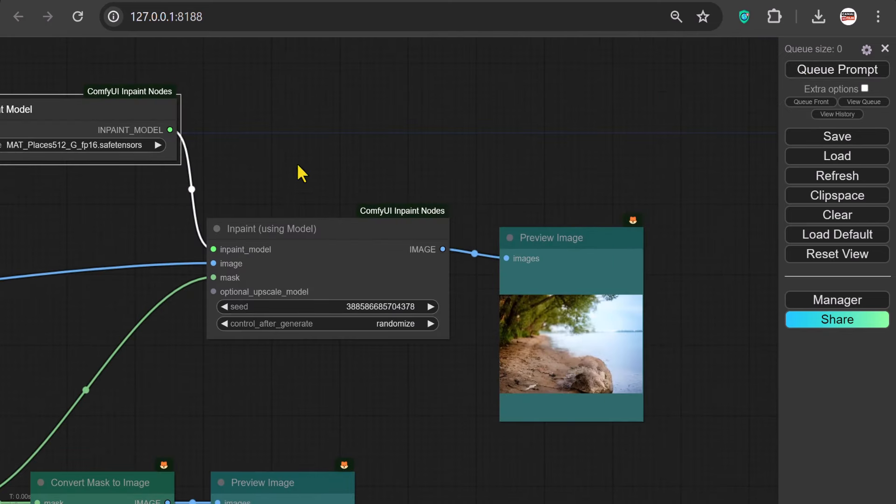
- Add a Note node above the Inpaint (using Model) node and enlarge it to about the Inpaint node's width
left_click_drag(296, 164, 405, 257)
right_click(330, 182)
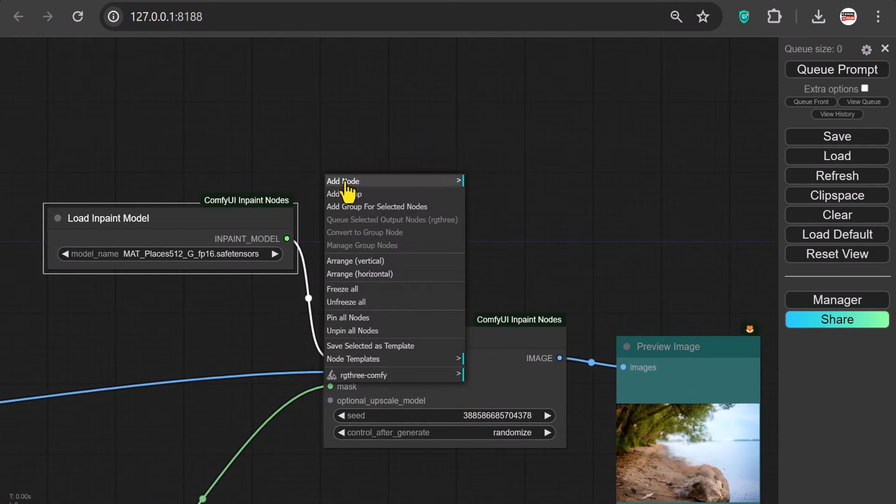
left_click(400, 181)
left_click(466, 181)
left_click(561, 180)
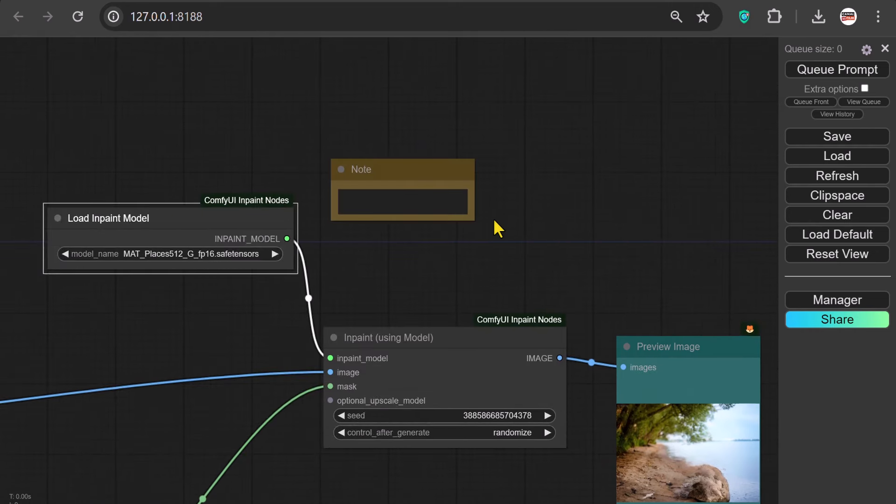
left_click_drag(469, 220, 590, 299)
- Begin the note above the Inpaint node with "Inpaint (using model) allows you to remove unwanted objects or area from"
left_click(373, 206)
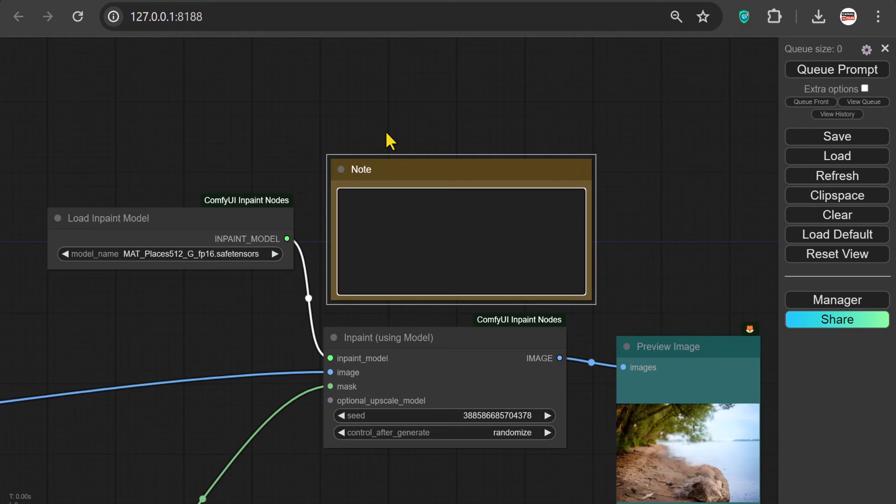
type("Inpaint (u")
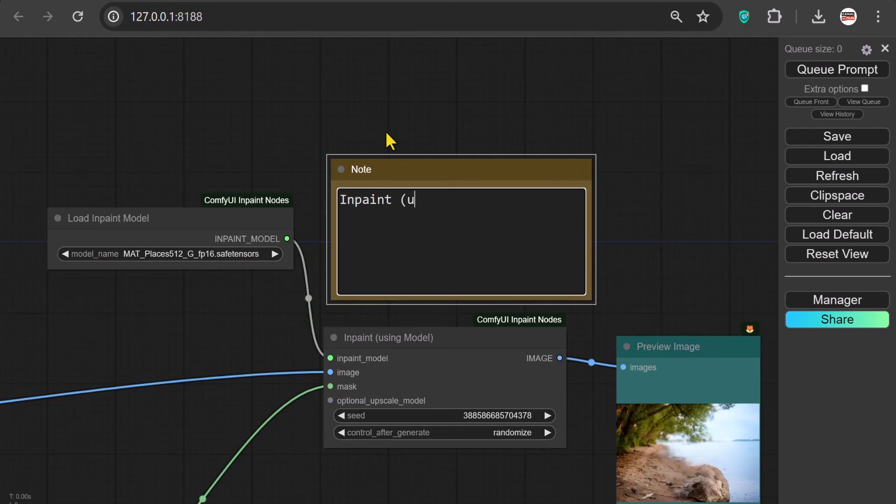
type("sing model) allow")
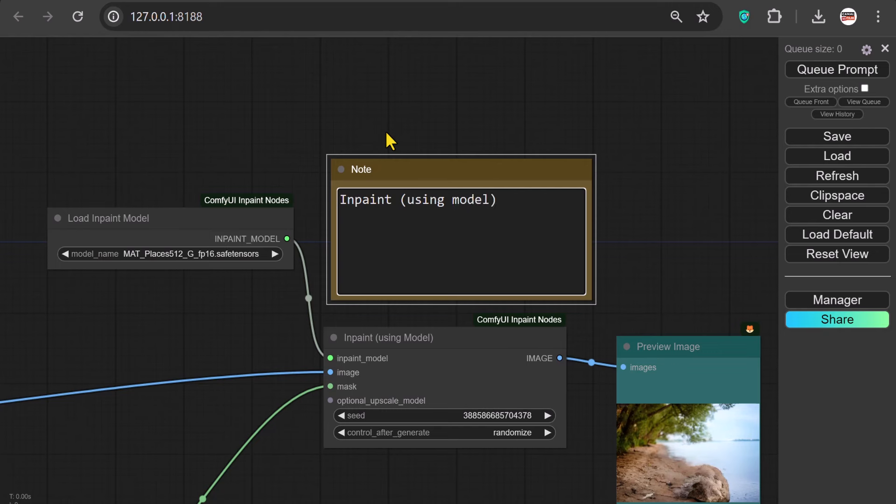
type("s you to remove unwa")
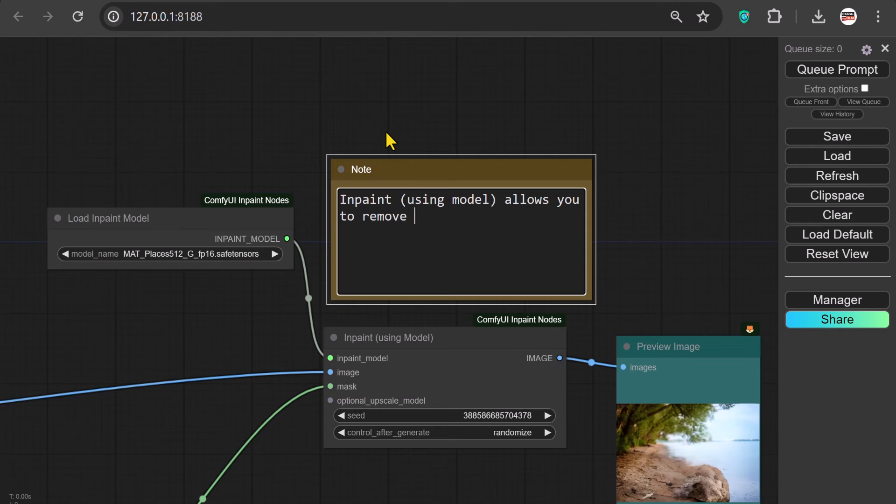
type("nted objects o")
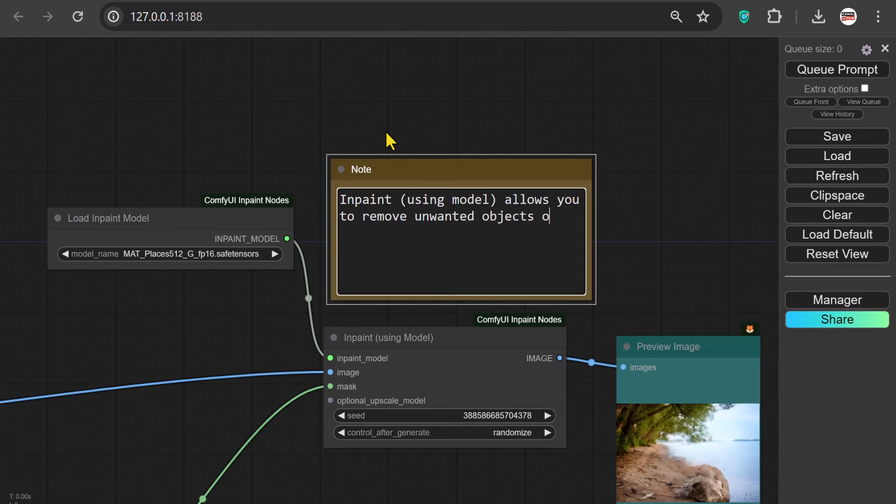
type("r area from")
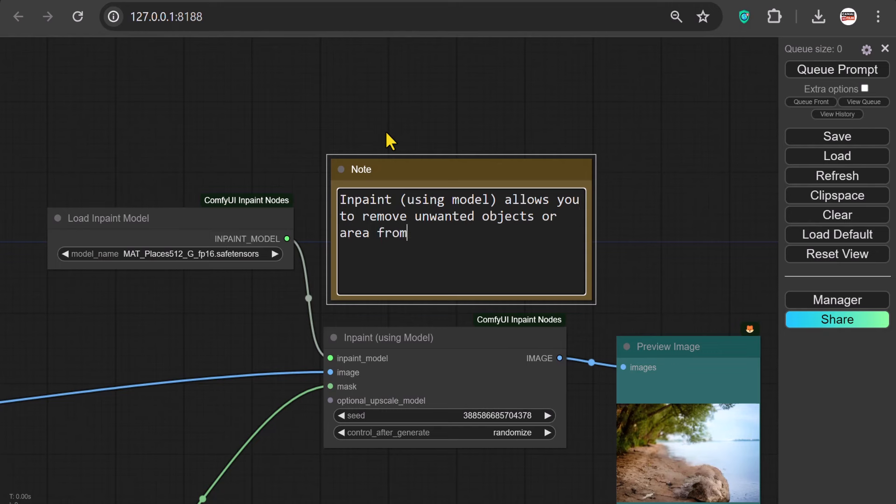
- Complete that note with "an image and seamlessly fill in the gap using the power of machine learning models."
type(" an image and seam")
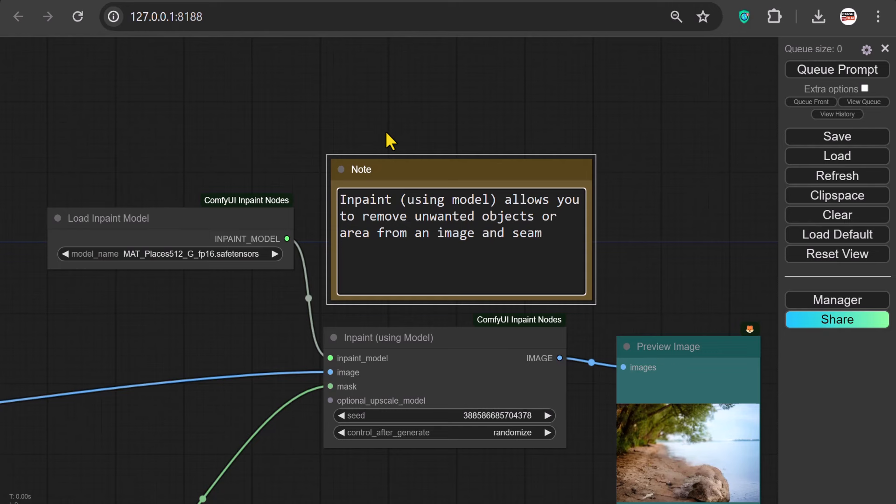
type("lessly fill i")
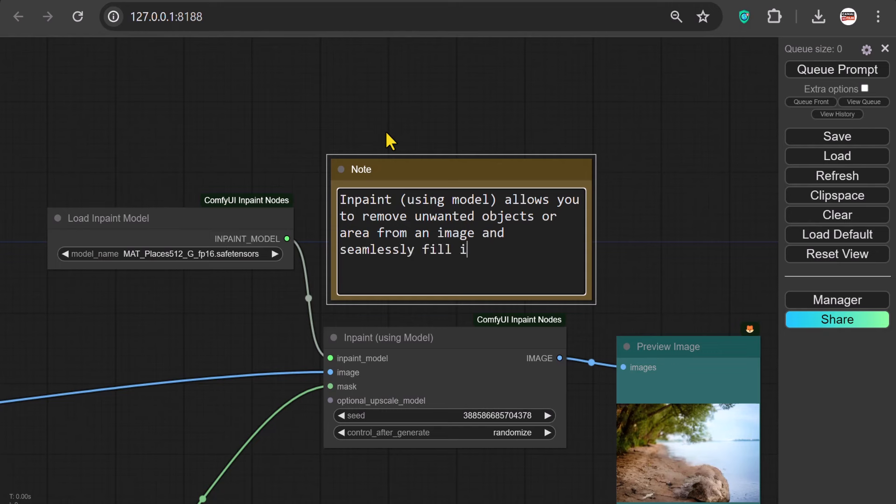
type("n the gap using th")
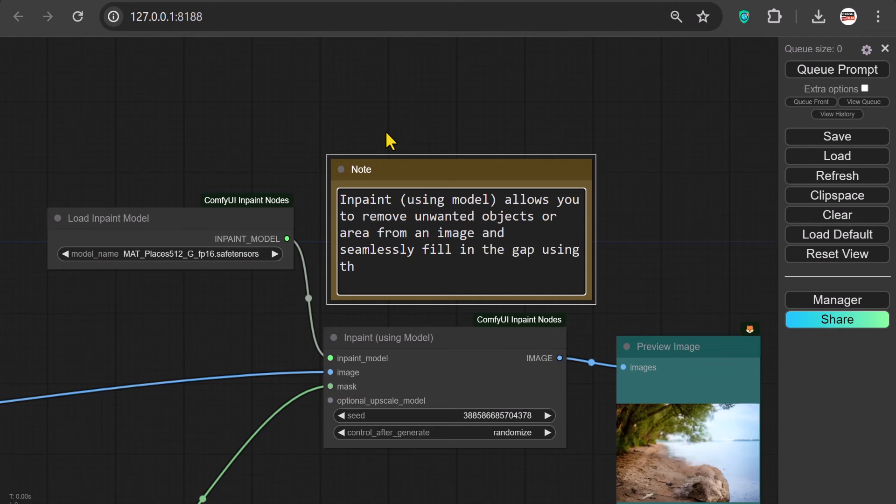
type("e power of m")
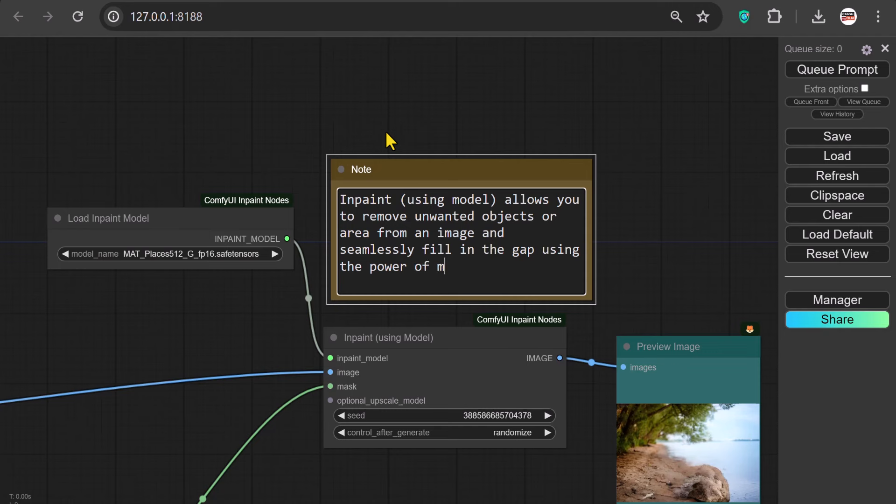
type("achine learning models.")
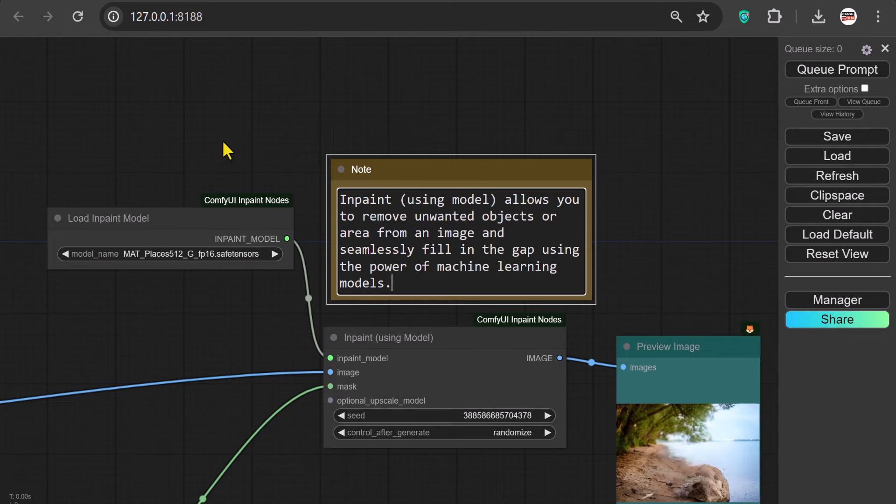
- Add another Note node above Load Inpaint Model and enlarge it to slightly more than that node's width
left_click_drag(223, 142, 306, 239)
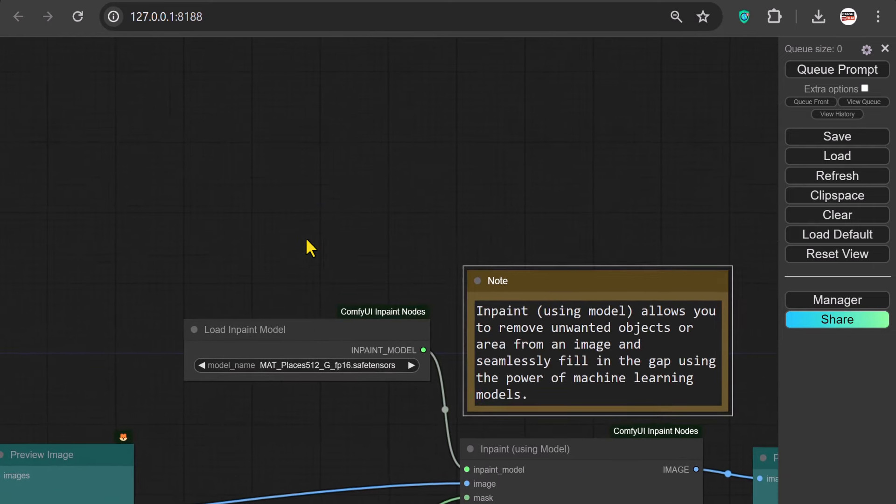
right_click(178, 147)
left_click(224, 147)
left_click(326, 148)
left_click(416, 147)
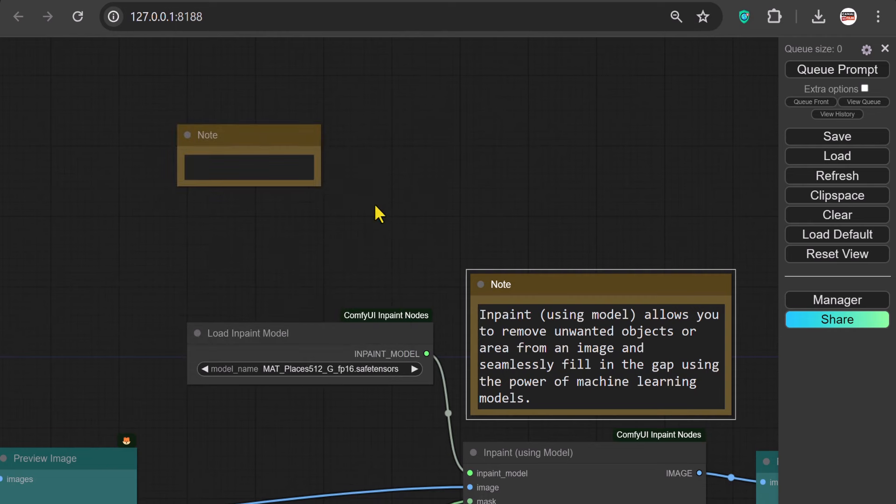
left_click_drag(319, 184, 439, 298)
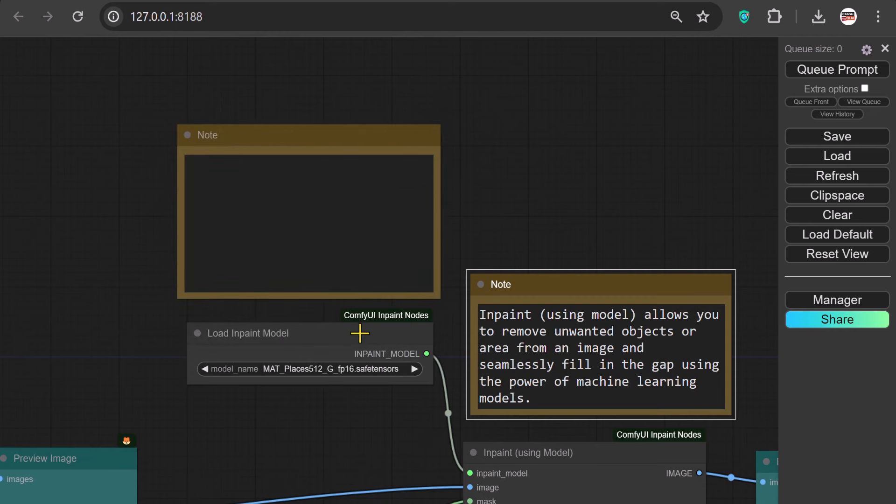
left_click(322, 333)
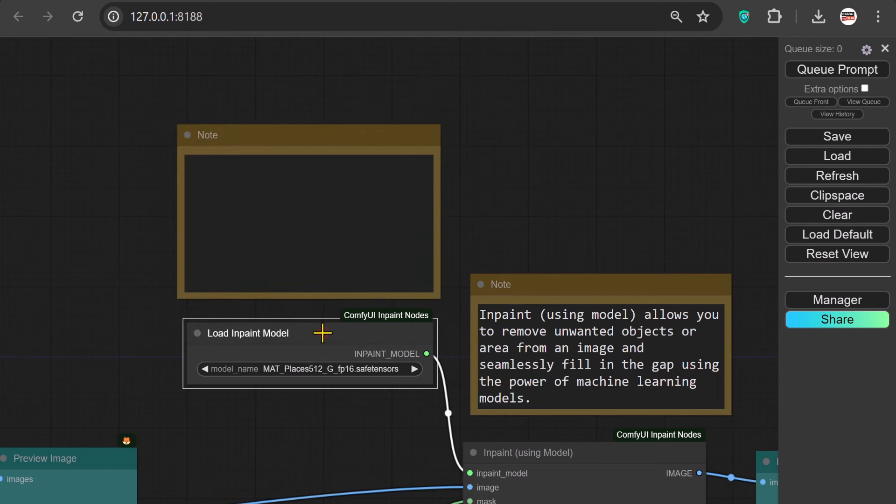
- Begin the note above Load Inpaint Model with "ComfyUI utilizes specific inpainting models to filling in missing or unwanted"
left_click(191, 166)
type("Co")
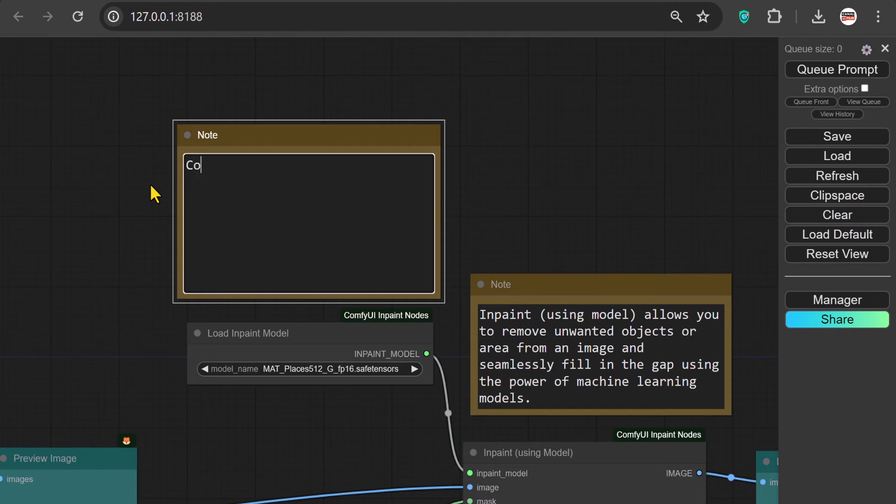
type("mfyUI utilizes ")
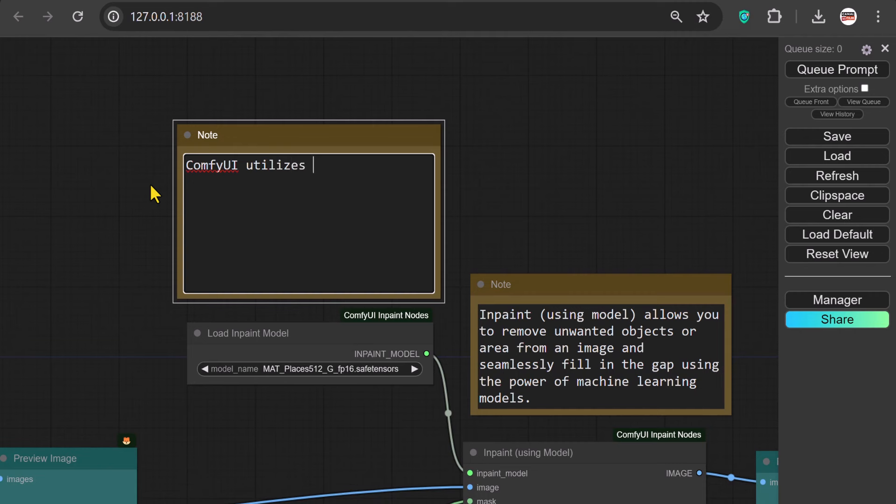
type("specific inpainting")
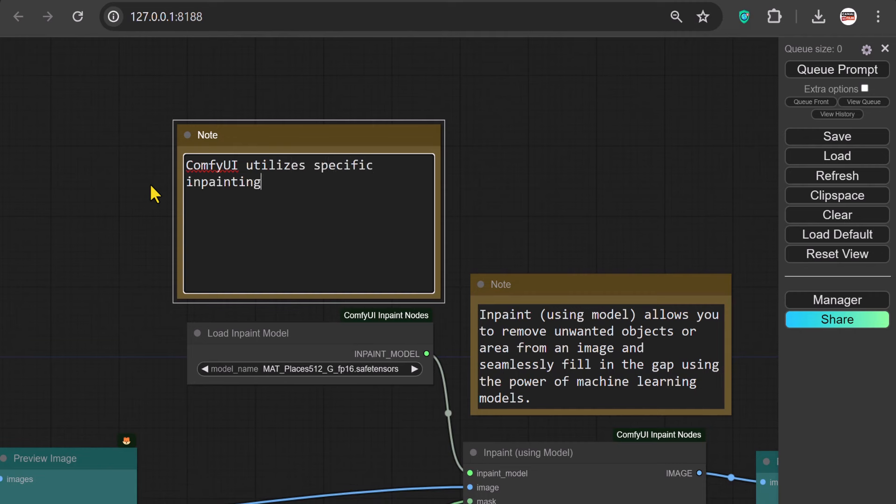
type(" models to filling")
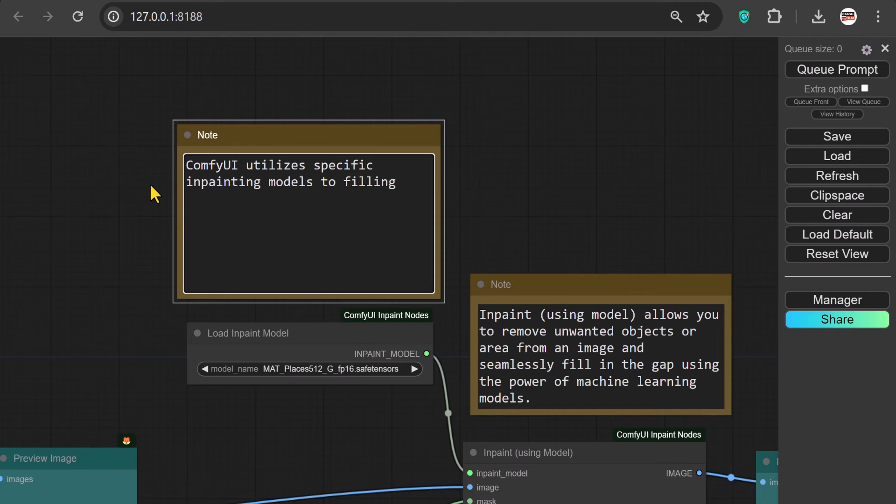
type(" in missing or unwanted ")
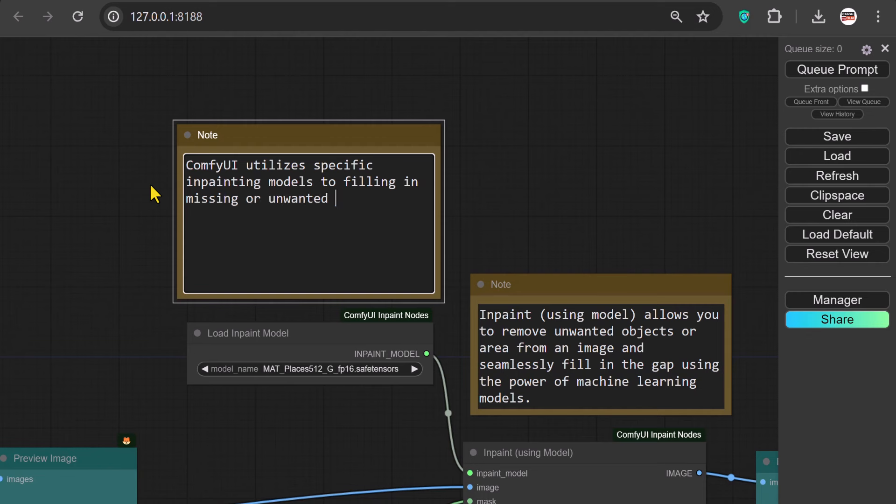
- Finish the Load Inpaint Model note with "areas of an image with content that seamlessly blend with the surrounding elements."
type("areas of an image wit")
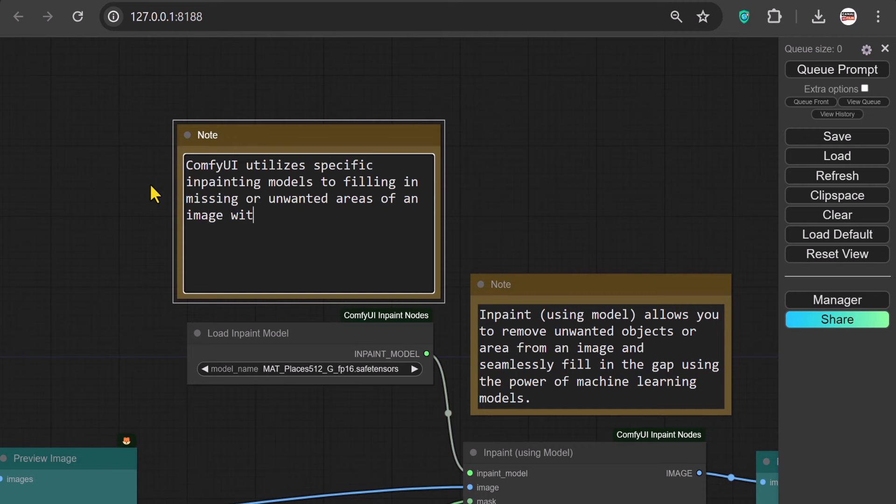
type("h content t")
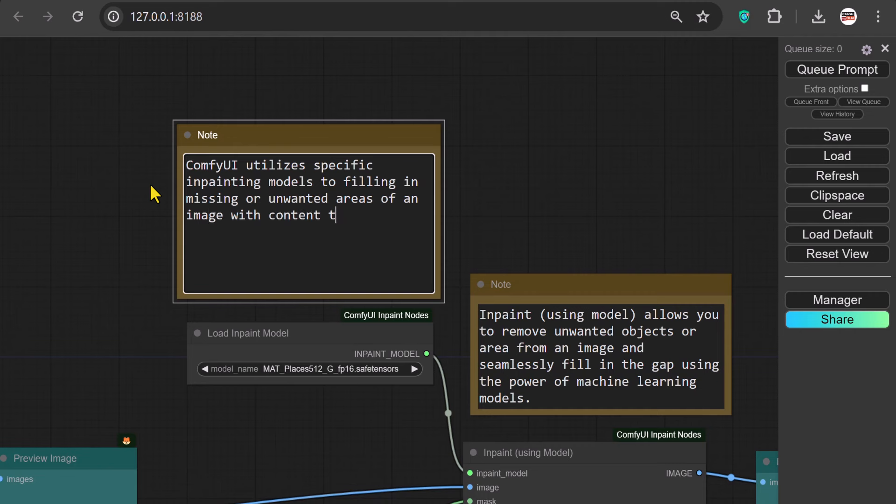
type("hat seamles")
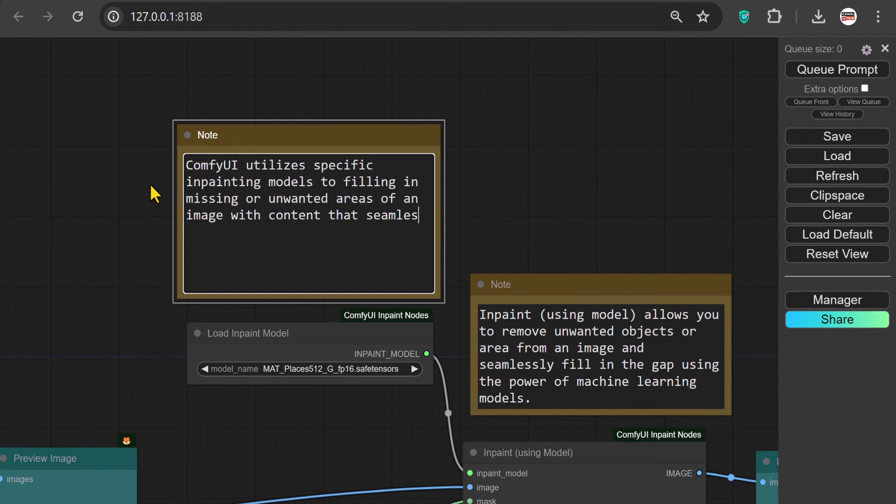
type("sly blend")
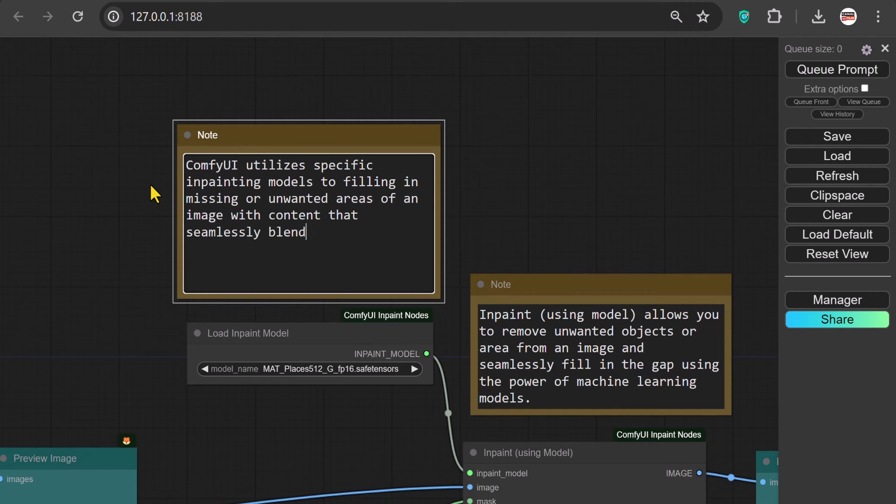
type(" with the surrounding")
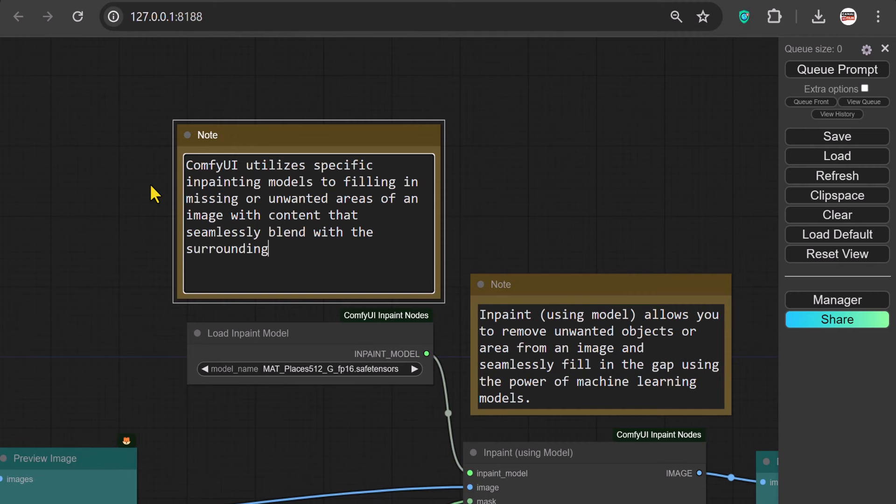
type(" elements.")
- Search the nodes for "image co" and add an Image Comparer (rgthree) node in the empty area below and right of the inpainted preview
scroll(149, 183, "down", 5)
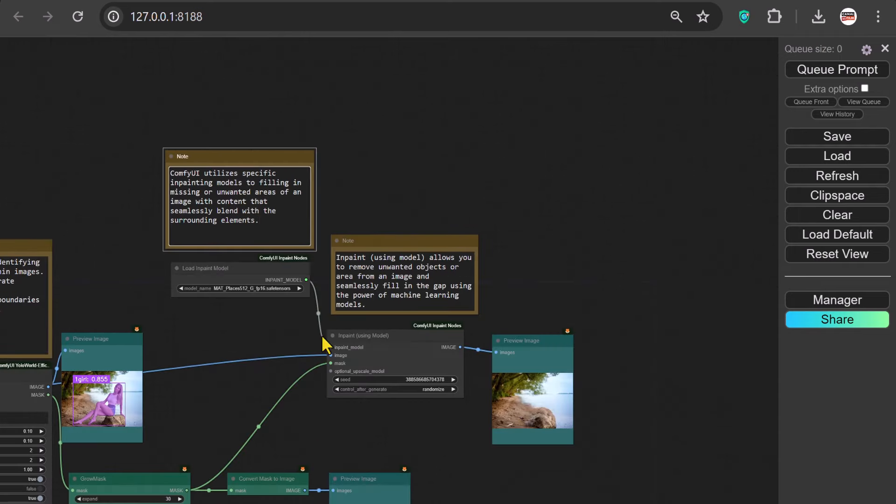
left_click_drag(489, 503, 381, 328)
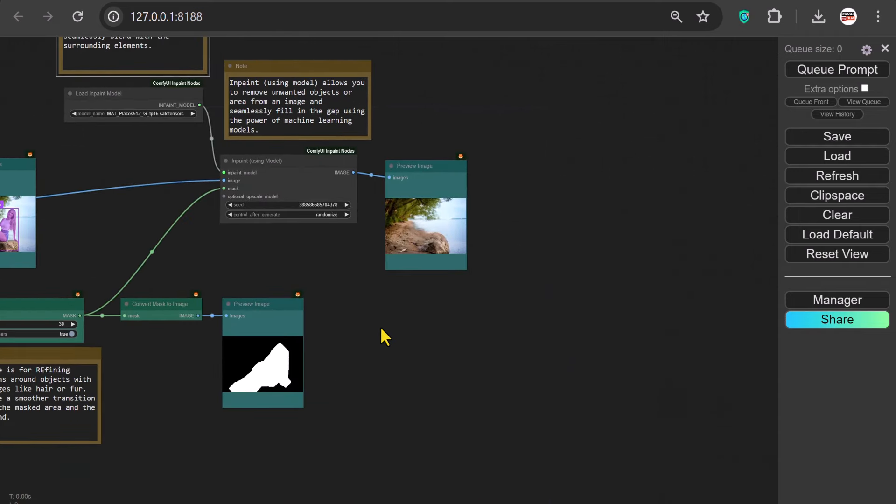
double_click(531, 332)
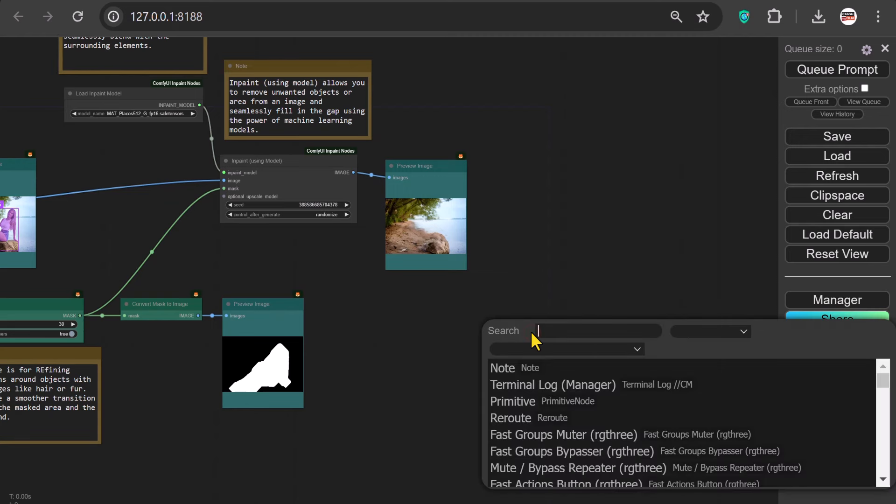
type("image co")
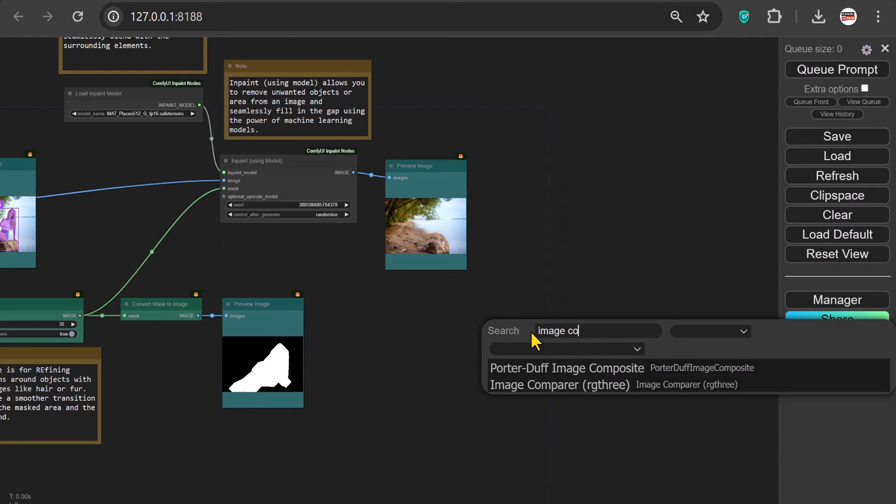
left_click(570, 385)
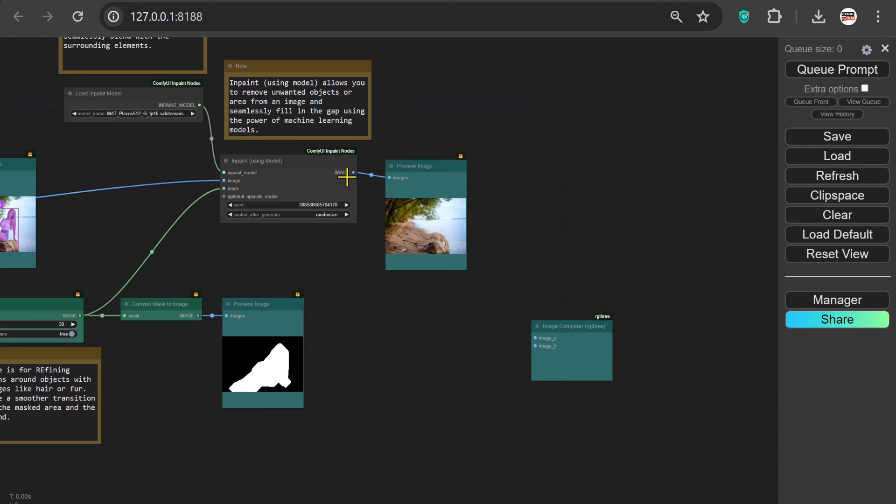
- Chain VAE Encode and VAE Decode nodes from the Inpaint IMAGE output into image_a of the Image Comparer, moving the comparer aside for space
left_click_drag(353, 172, 359, 327)
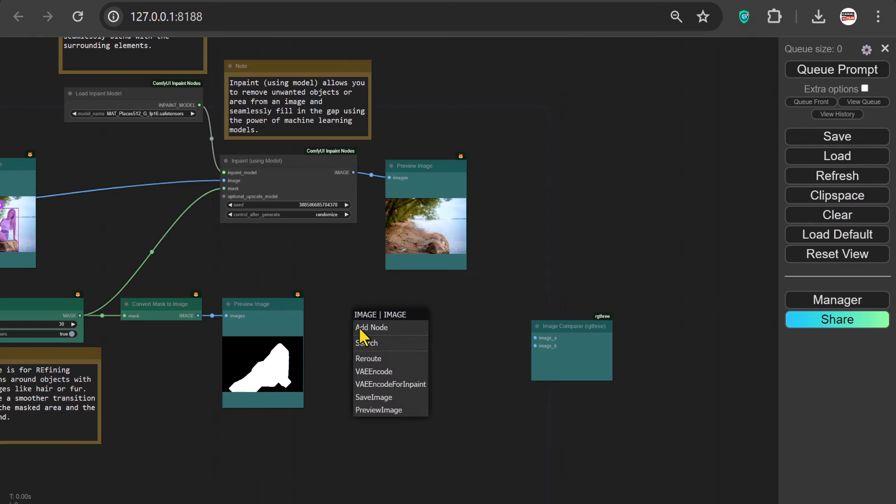
left_click(383, 371)
left_click_drag(436, 336, 455, 335)
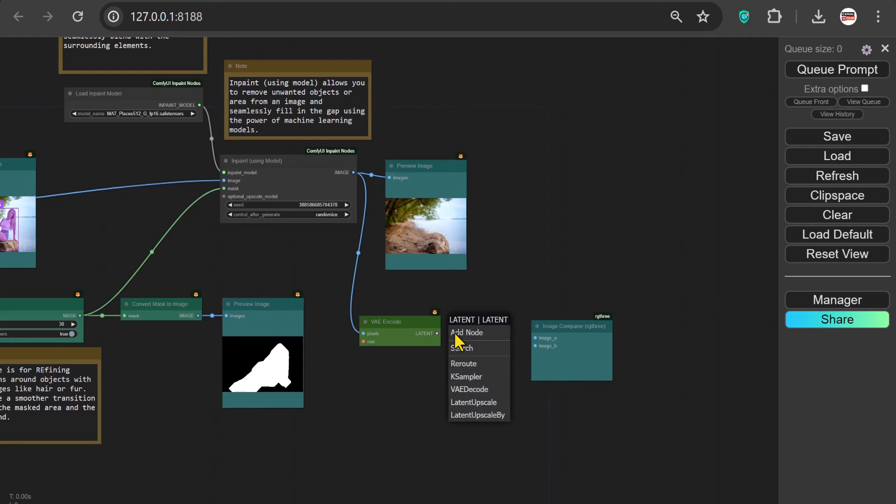
left_click(472, 391)
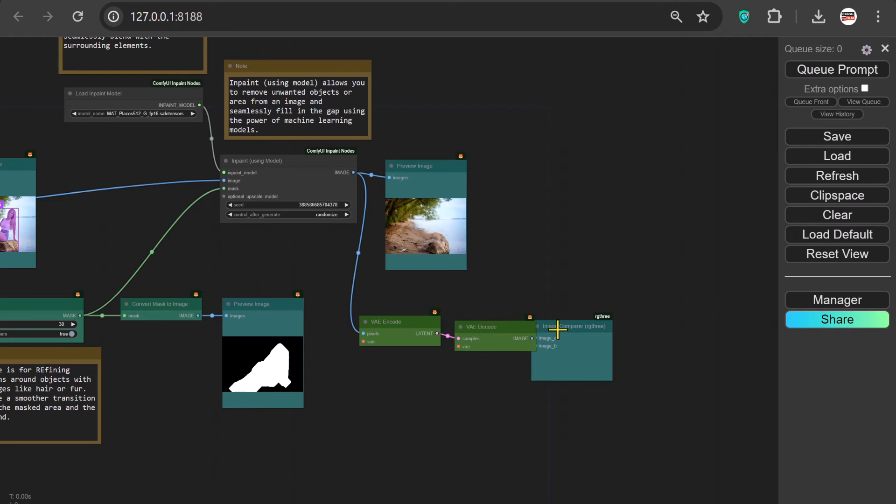
left_click_drag(554, 327, 599, 322)
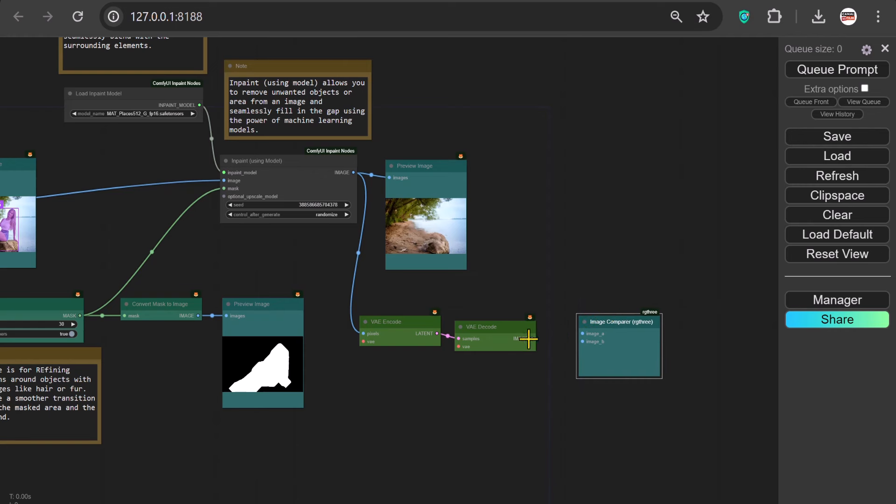
left_click_drag(532, 338, 581, 335)
- Align the VAE Encode, VAE Decode and Image Comparer nodes to the bottom
left_click_drag(602, 291, 424, 337)
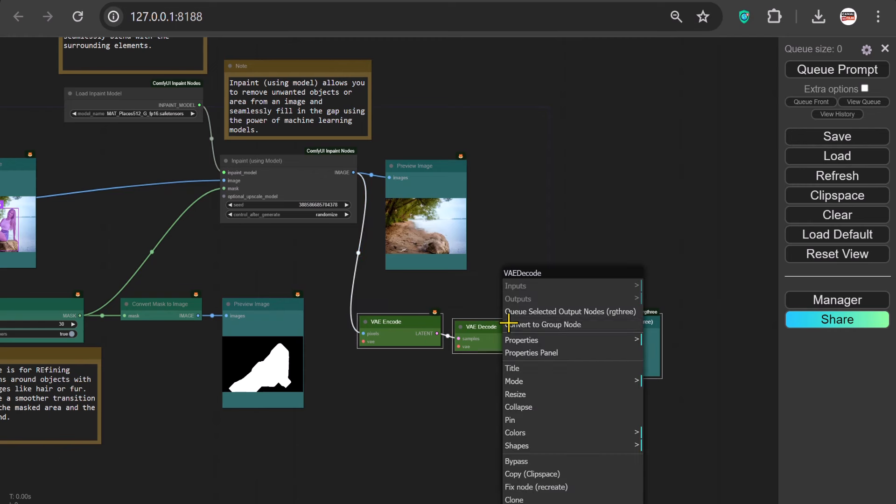
right_click(509, 324)
scroll(509, 324, "down", 2)
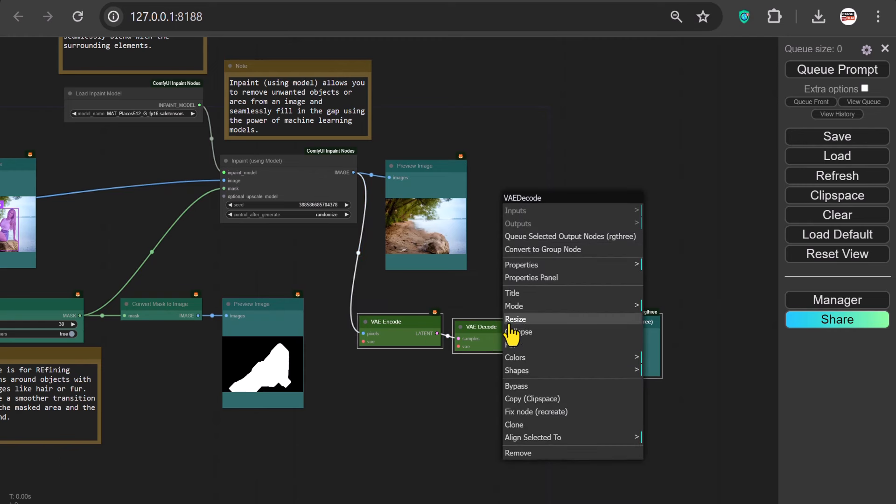
mouse_move(574, 443)
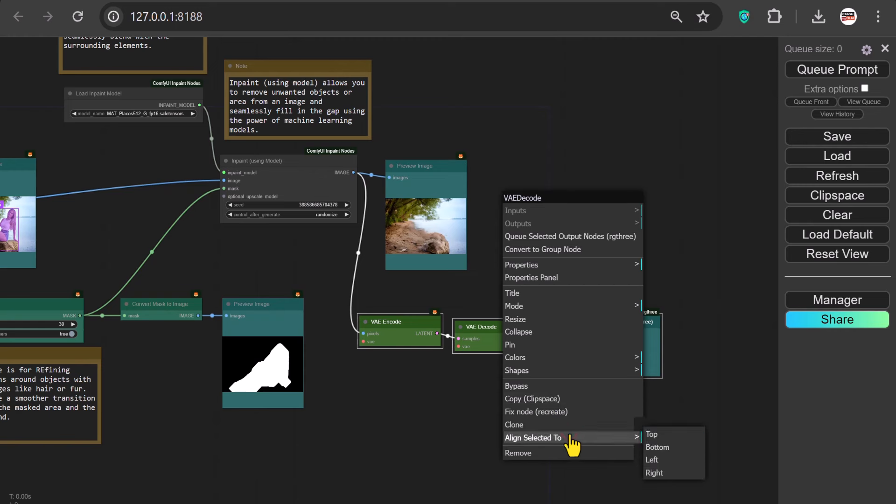
left_click(652, 448)
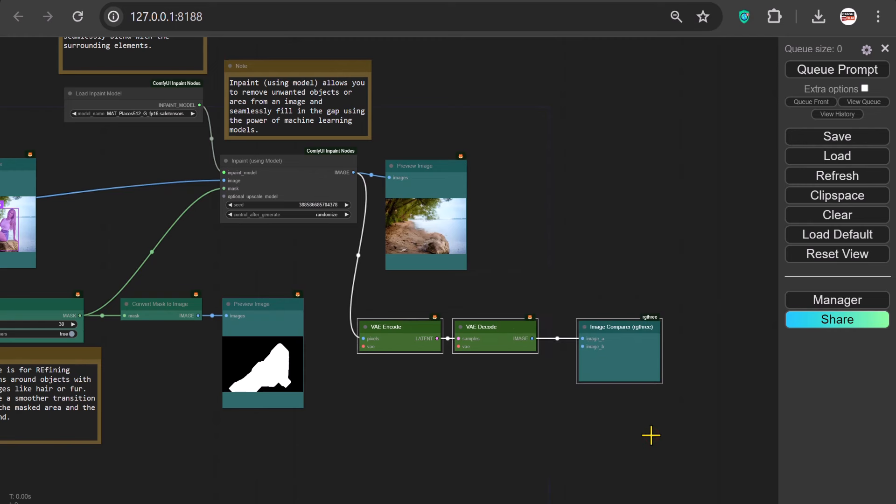
- Add a Load VAE node with vae-ft-mse-840000-ema-pruned.safetensors below VAE Encode and connect it to both VAE Encode and VAE Decode
double_click(364, 381)
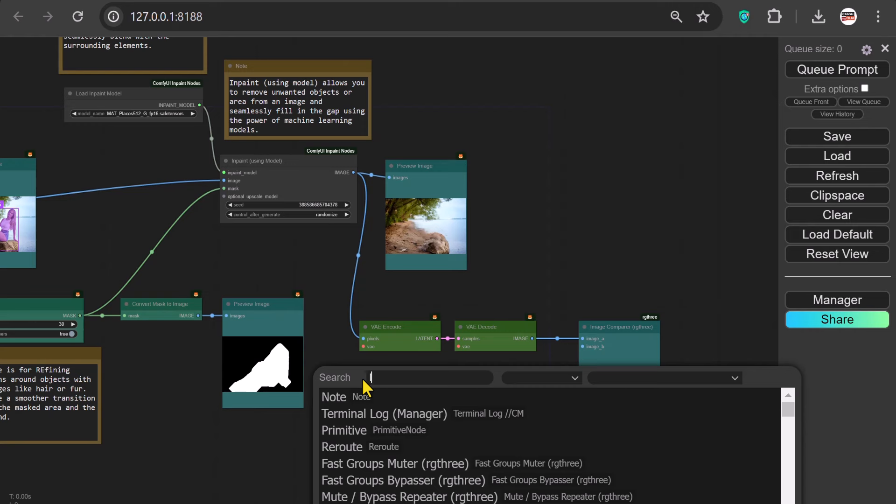
type("load va")
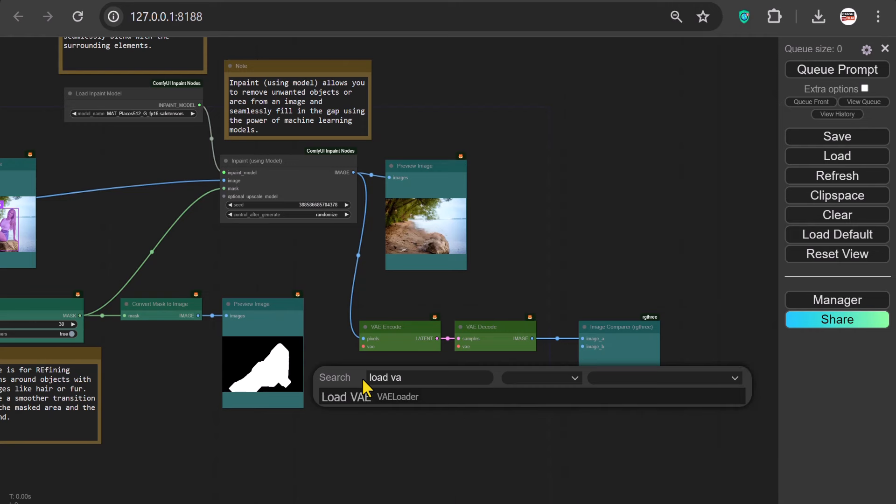
left_click(364, 397)
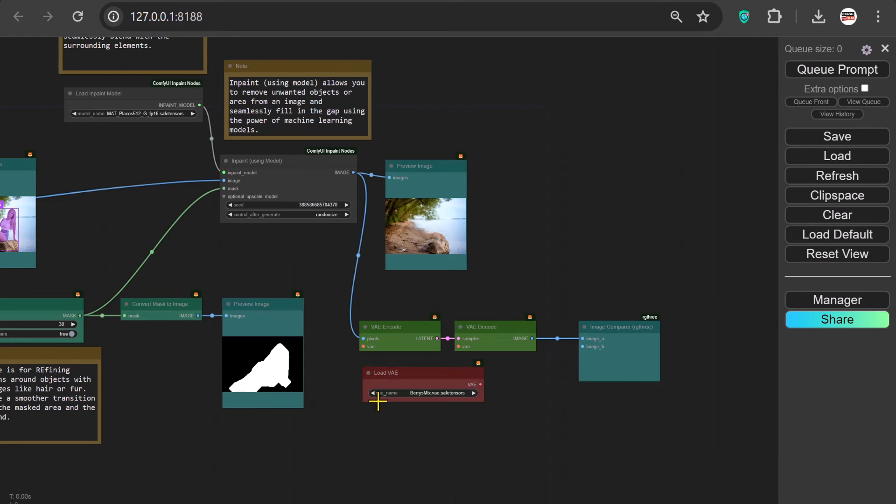
left_click_drag(477, 385, 363, 346)
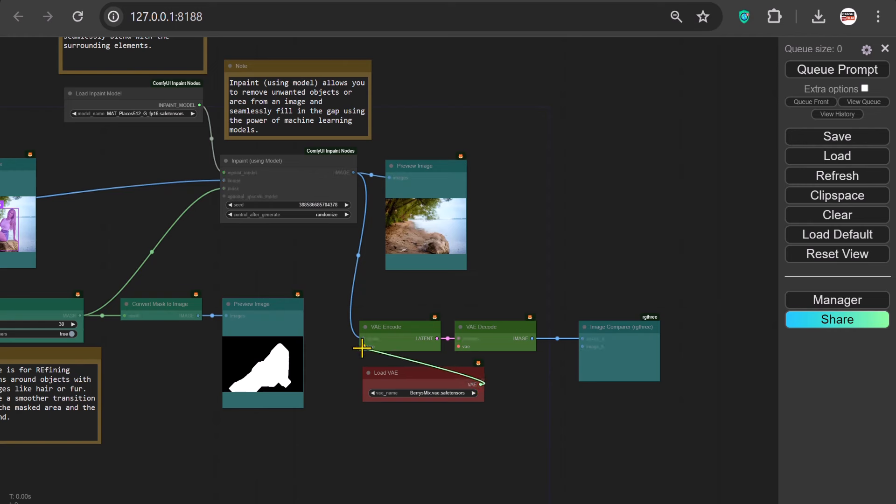
left_click_drag(481, 384, 457, 347)
left_click(449, 392)
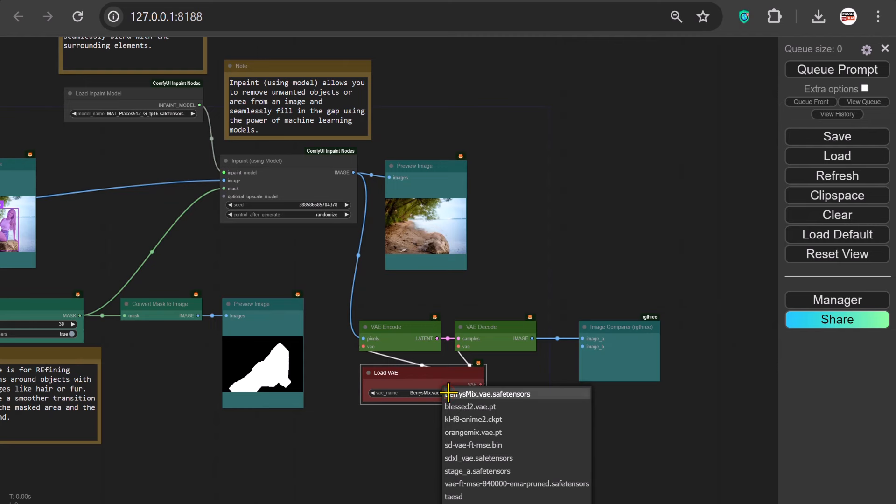
left_click(509, 484)
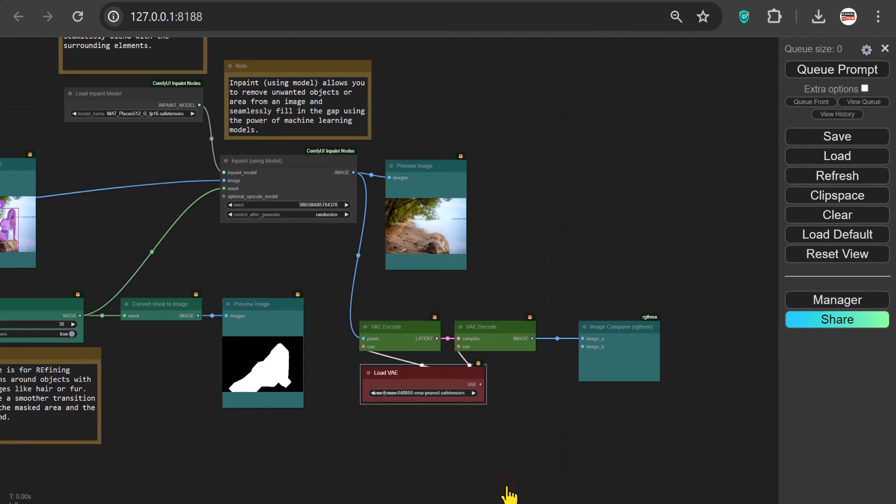
- Route the Load Image IMAGE output through two Reroute nodes beneath the workflow into image_b of the Image Comparer
scroll(507, 488, "down", 3)
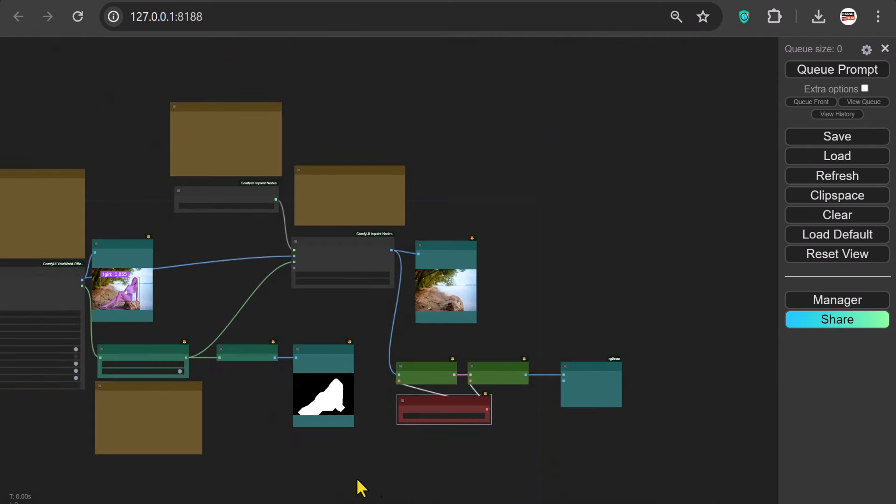
left_click_drag(300, 477, 497, 417)
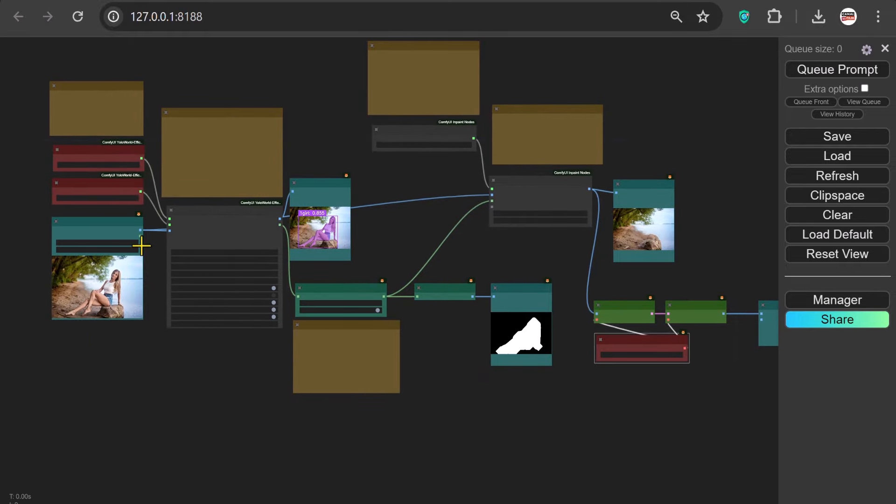
left_click_drag(140, 229, 213, 436)
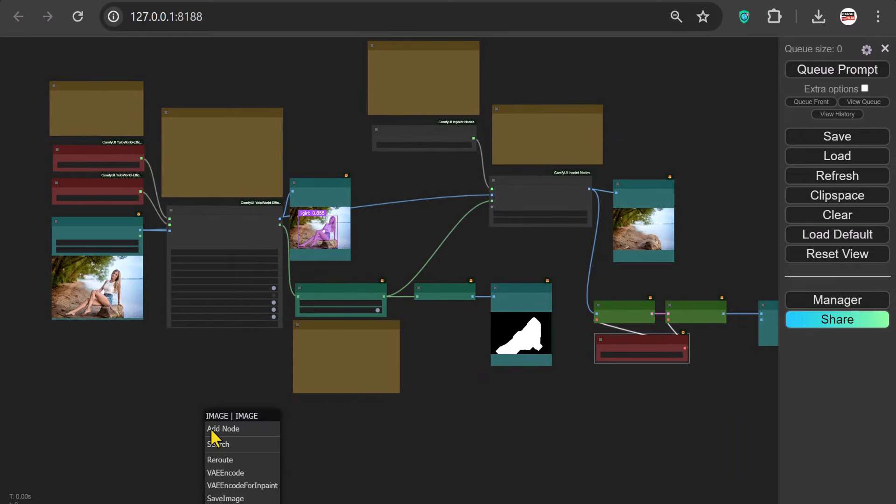
left_click(231, 461)
left_click_drag(231, 434, 671, 436)
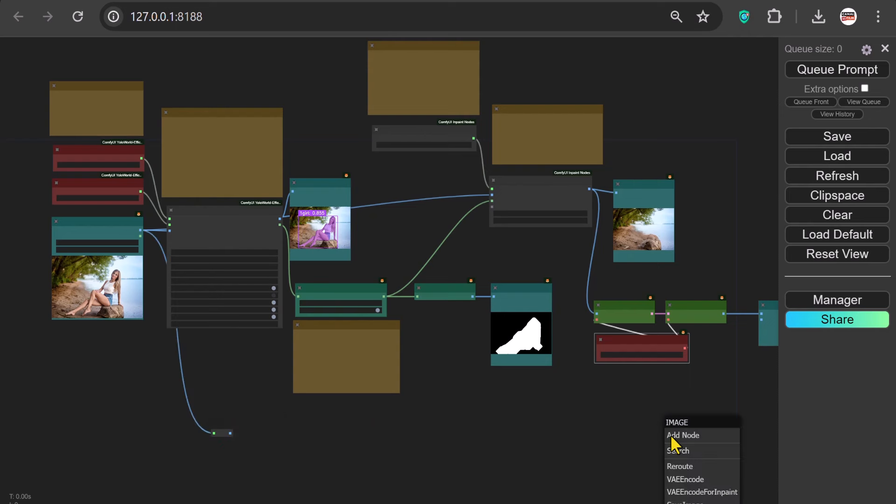
left_click(682, 465)
left_click_drag(723, 448, 591, 207)
scroll(502, 407, "up", 5)
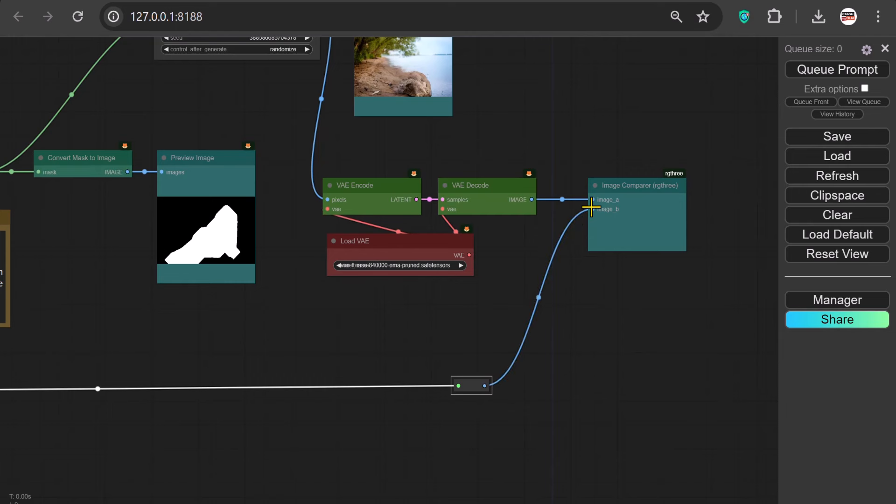
- Run the workflow and enlarge the Image Comparer node to about twice its width to compare the two images
left_click(816, 70)
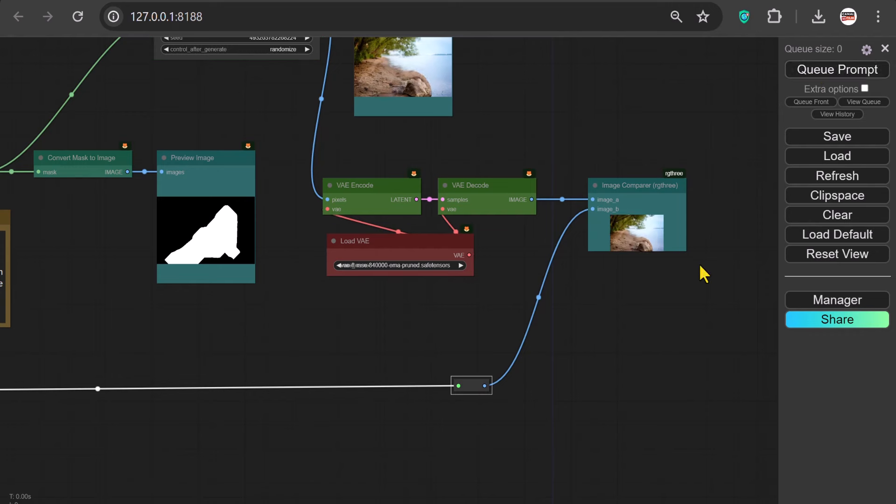
left_click_drag(683, 250, 788, 353)
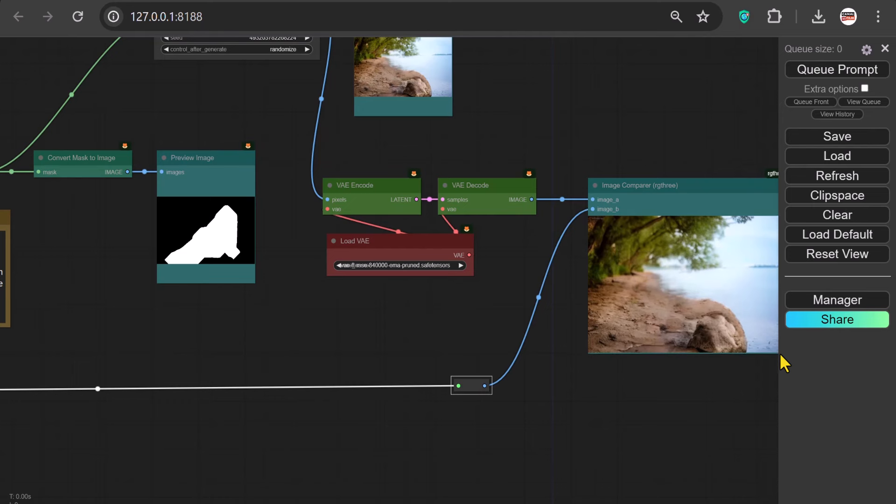
left_click_drag(689, 377, 564, 407)
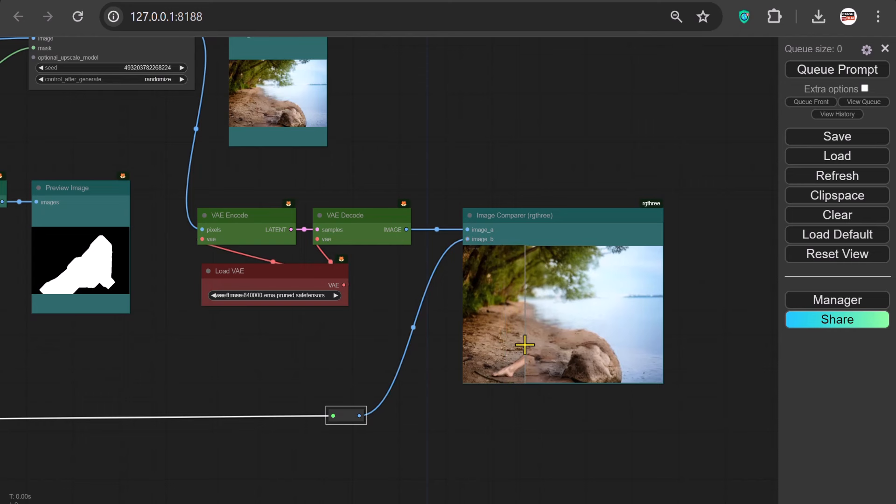
- Add a Note node above Image Comparer and enlarge it to slightly more than that node's width
right_click(450, 87)
left_click(471, 85)
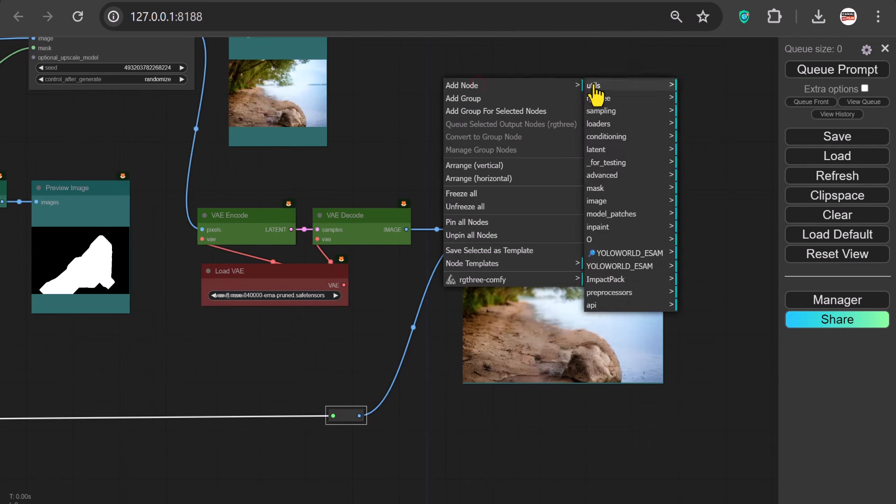
left_click(592, 85)
left_click(728, 85)
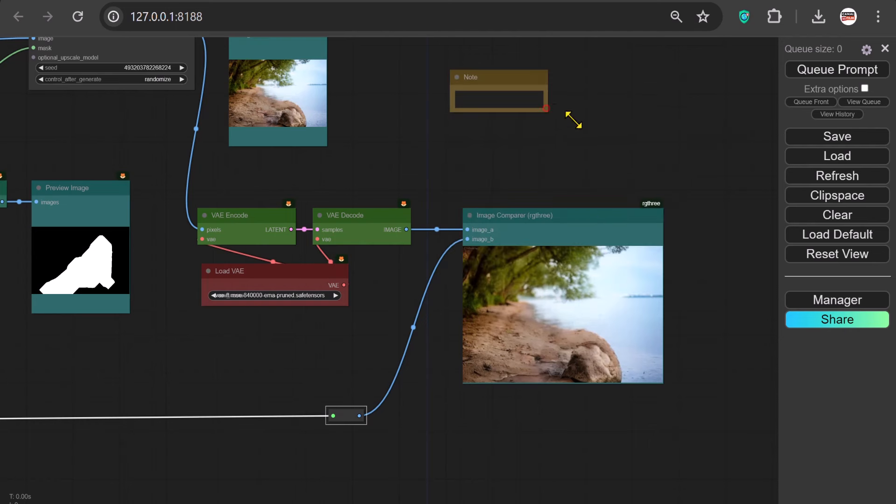
left_click_drag(546, 108, 663, 188)
- Begin the note above Image Comparer with "The Image Comparer node takes two separate images as inputs, and allows"
left_click(501, 113)
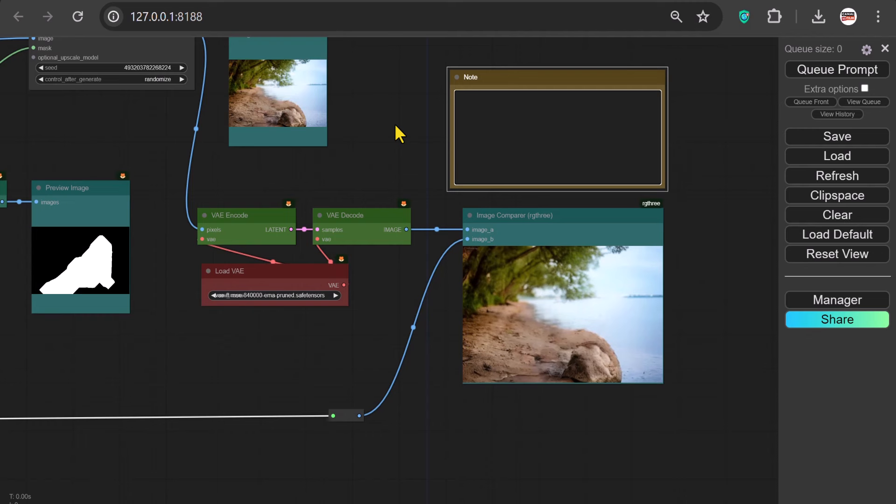
type("The Image Compa")
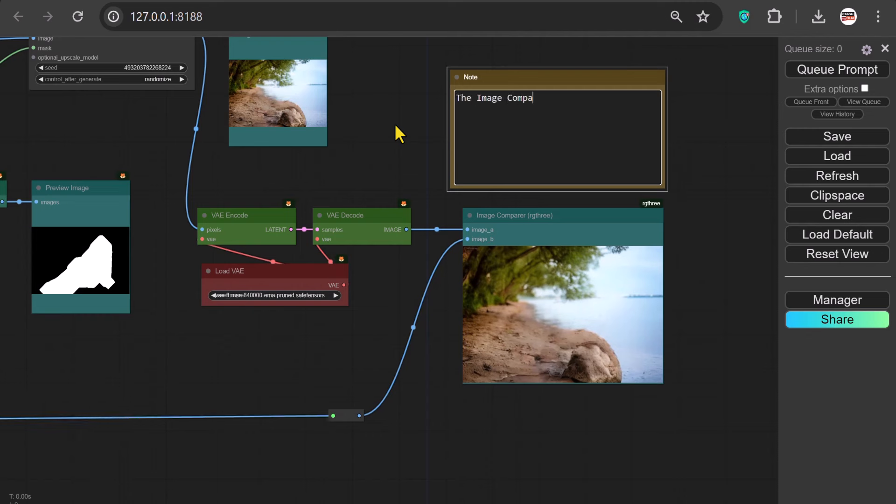
type("rer node takes two separate ")
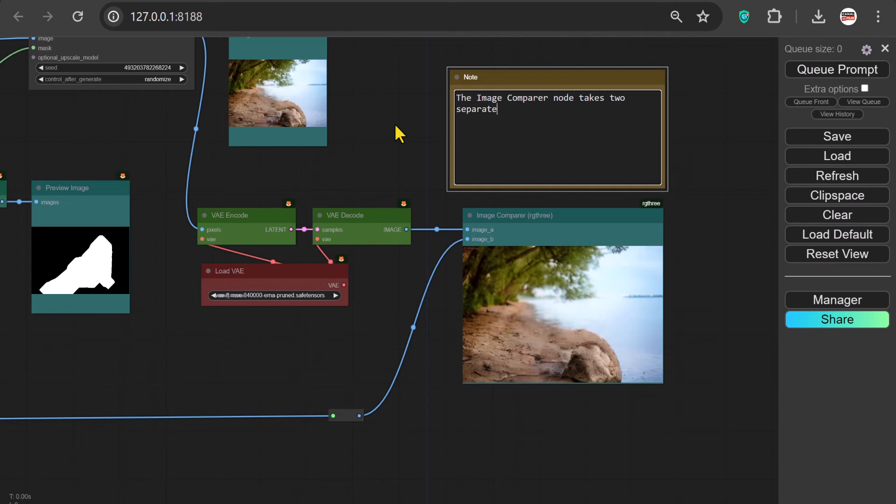
type("images as inputs, and allows ")
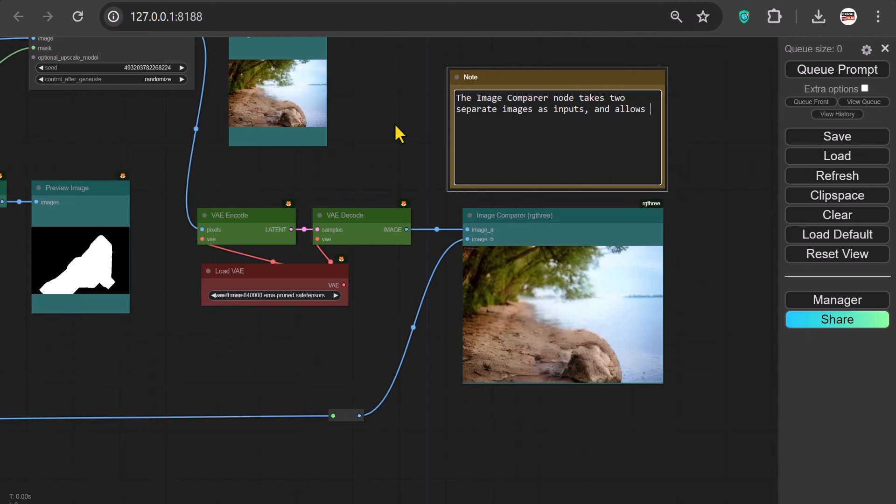
- Finish the Image Comparer note with "you to easily compare the visual differences between the two images side-by-side."
type("you to easily compare the visual")
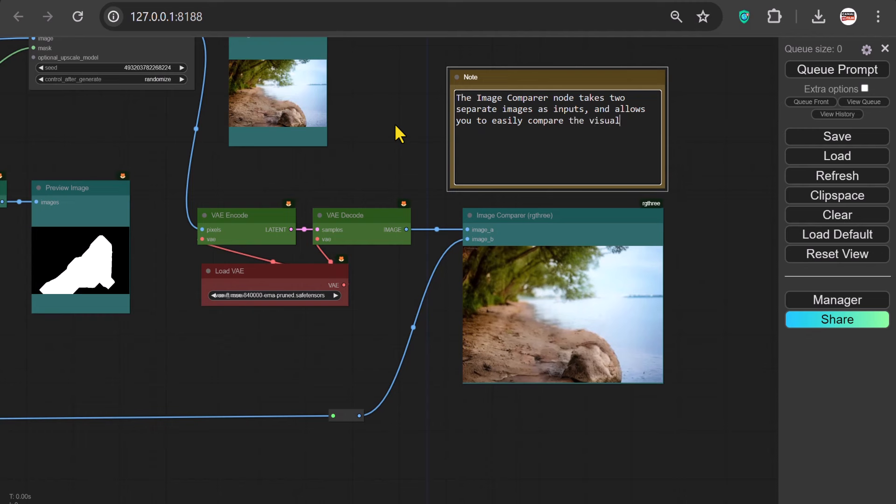
type(" differences between the t")
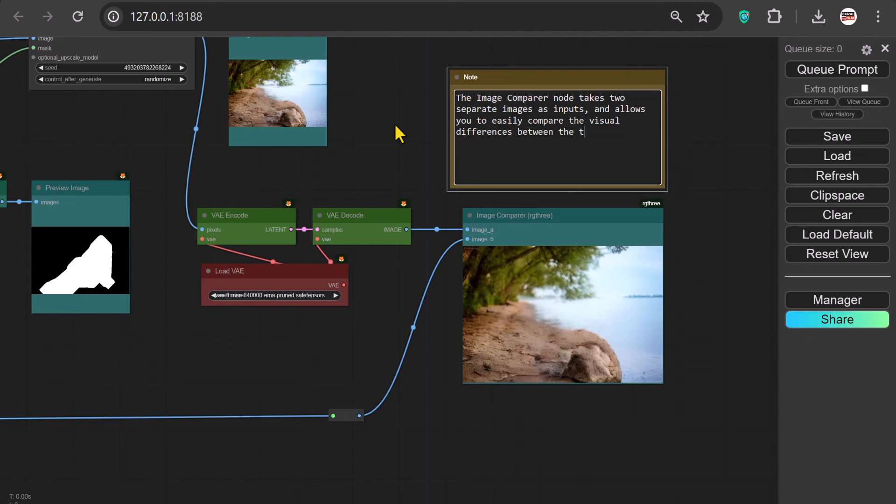
type("wo images side-by-side.")
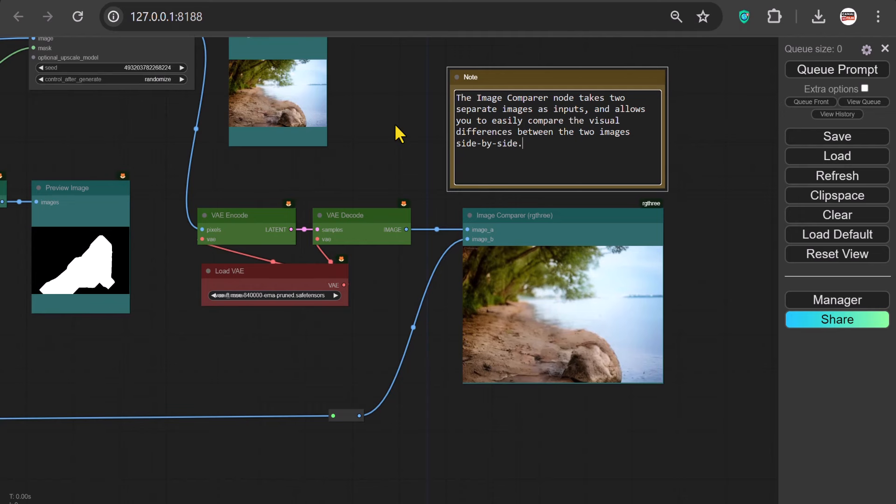
- Load Image 02.jpg into the Load Image node in place of the current picture
scroll(395, 126, "down", 2)
left_click_drag(56, 101, 585, 217)
scroll(586, 217, "up", 3)
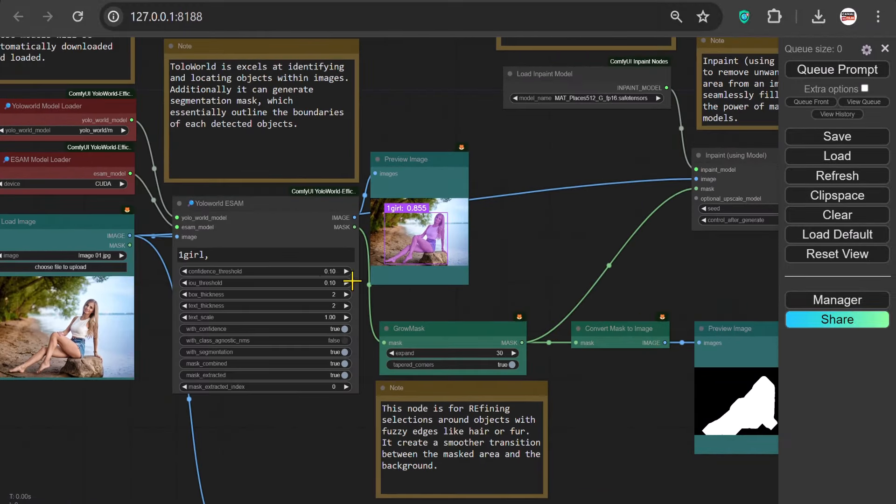
left_click(70, 267)
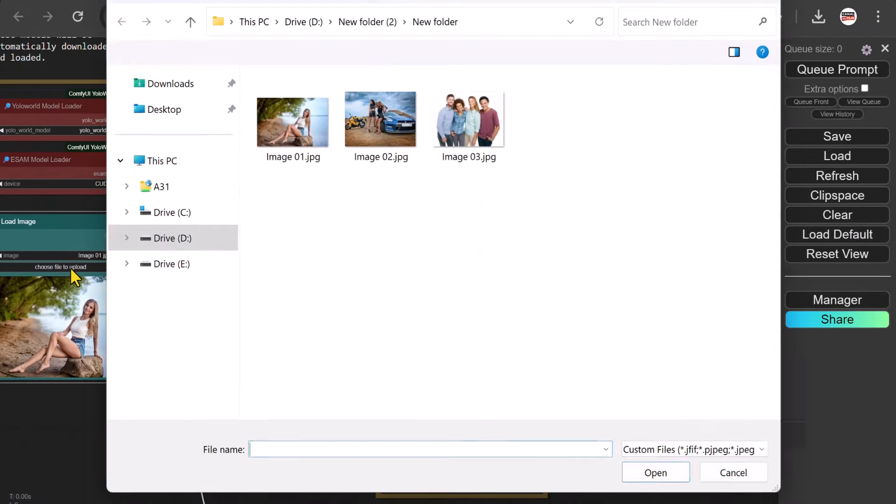
left_click(382, 108)
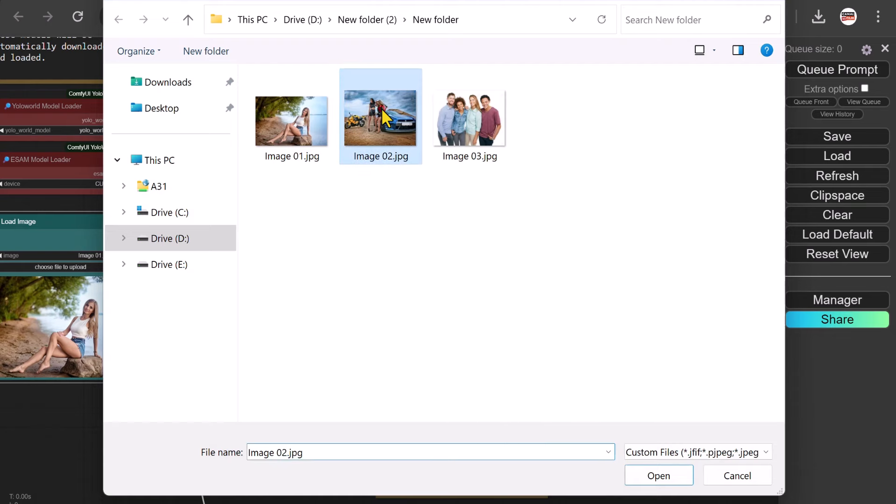
left_click(649, 472)
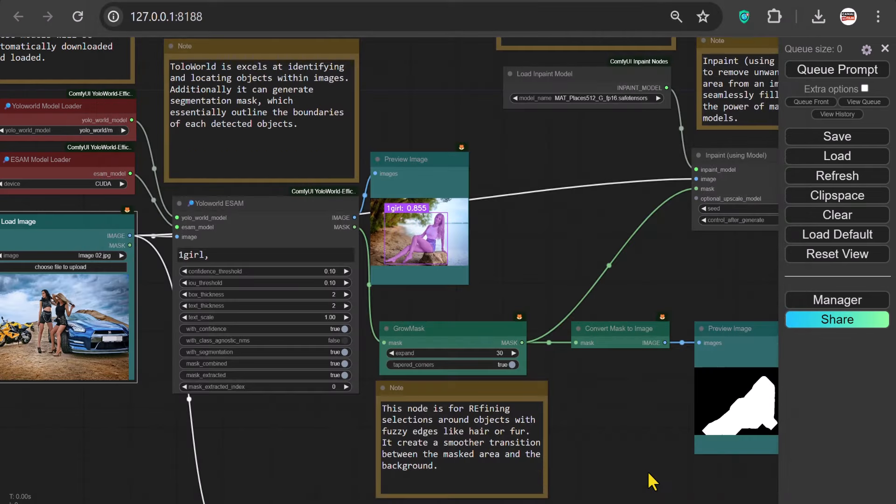
- Replace the Yoloworld ESAM detection text with "motorcycle," and run the workflow
left_click_drag(377, 125, 418, 144)
left_click(255, 274)
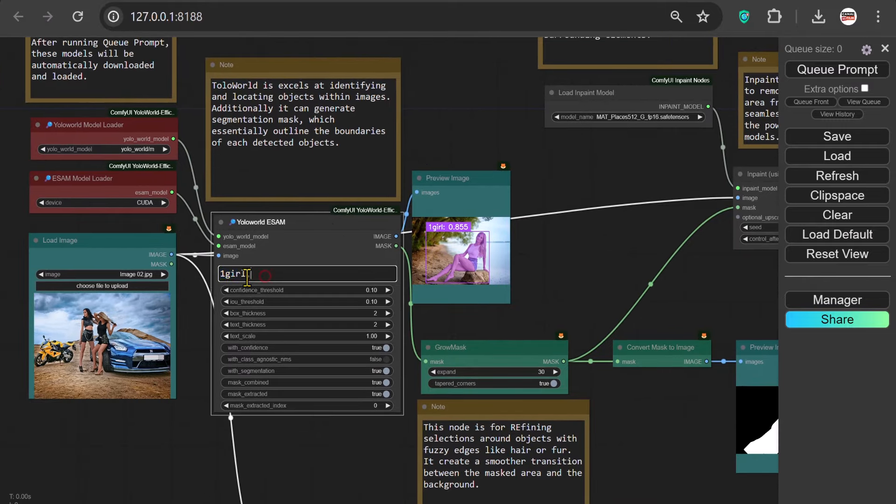
key("ctrl+a")
type("mo")
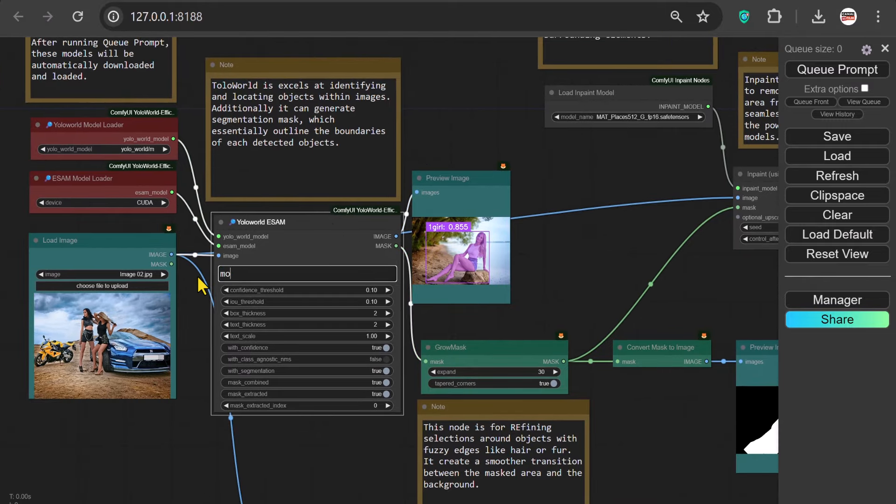
type("torcycle,")
left_click(805, 75)
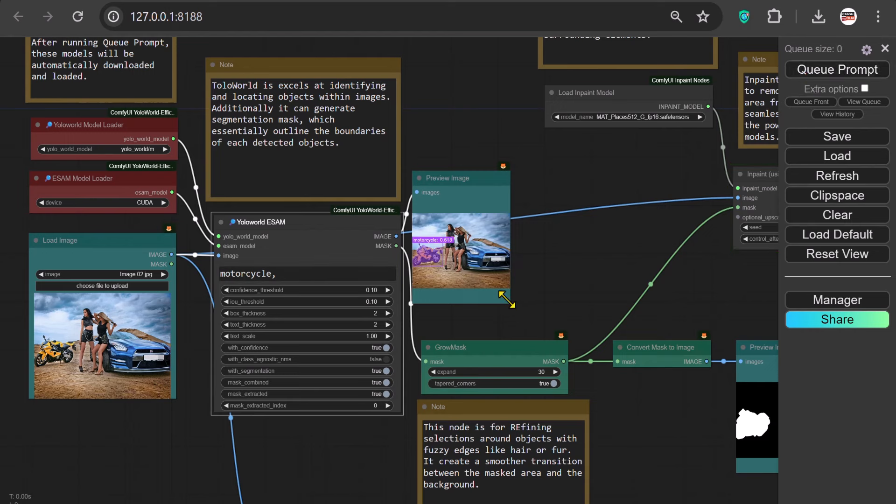
- Enlarge the segmentation Preview Image node to about twice its width and examine the mask, inpainted image and Image Comparer
left_click_drag(509, 302, 609, 316)
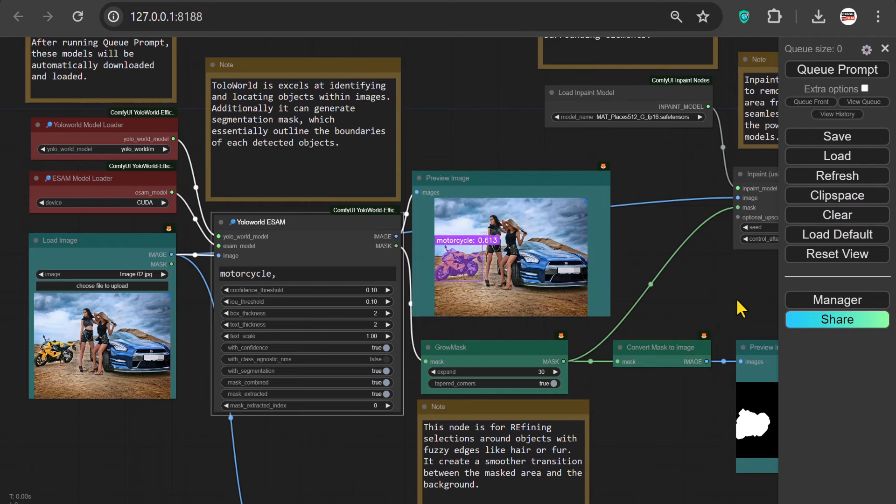
left_click_drag(736, 298, 282, 251)
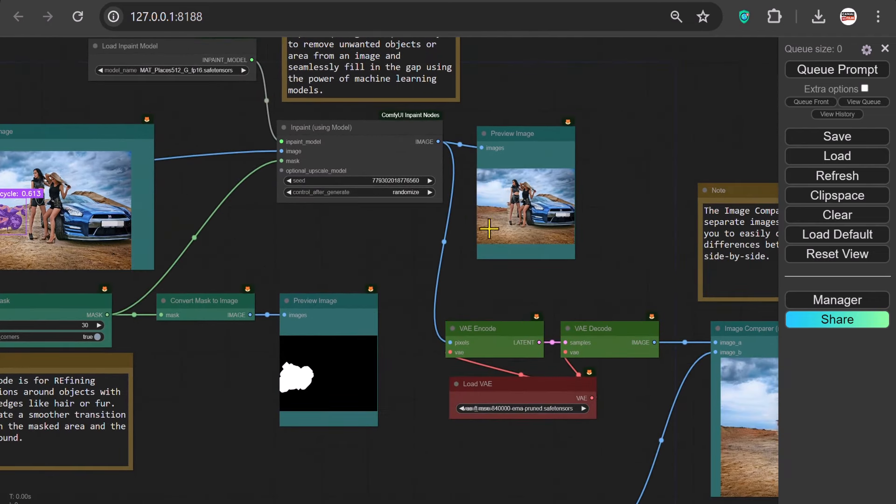
left_click_drag(601, 280, 406, 201)
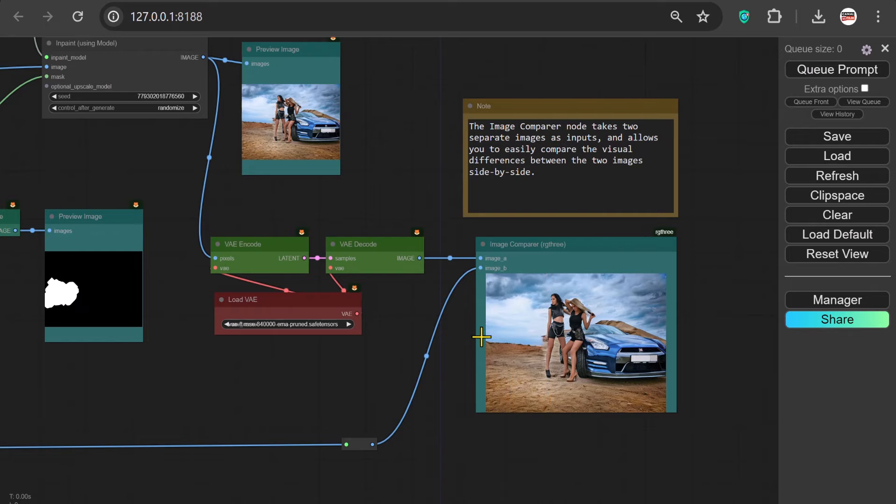
- Load Image 03.jpg into the Load Image node in place of the motorcycle picture
left_click_drag(30, 154, 710, 265)
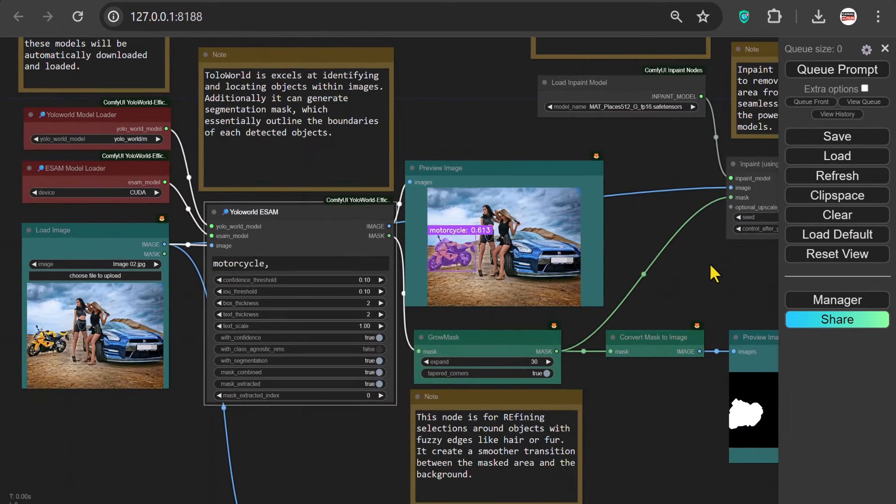
left_click(122, 276)
left_click(470, 116)
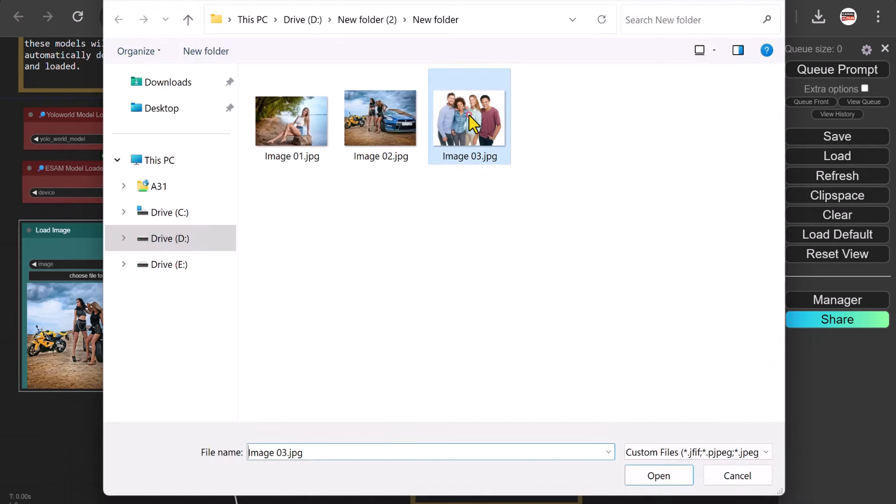
left_click(651, 477)
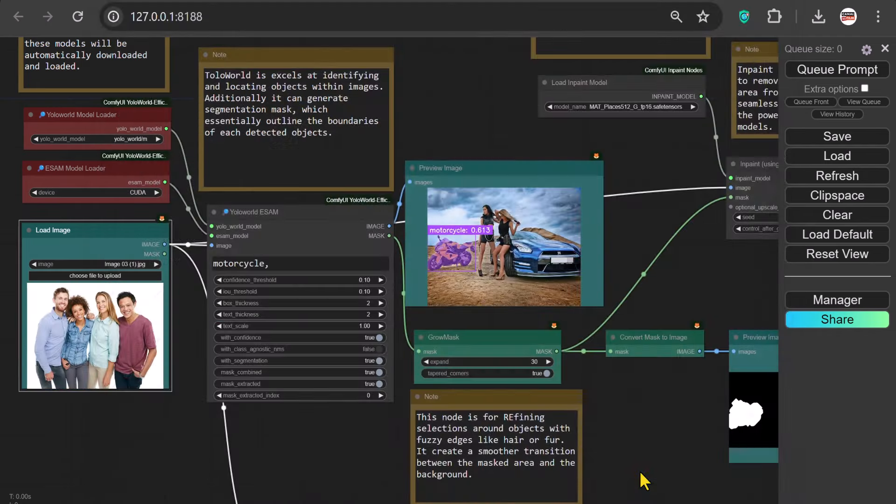
- Replace the Yoloworld ESAM detection text with "man," and run the workflow on the group photo
left_click_drag(290, 262, 194, 265)
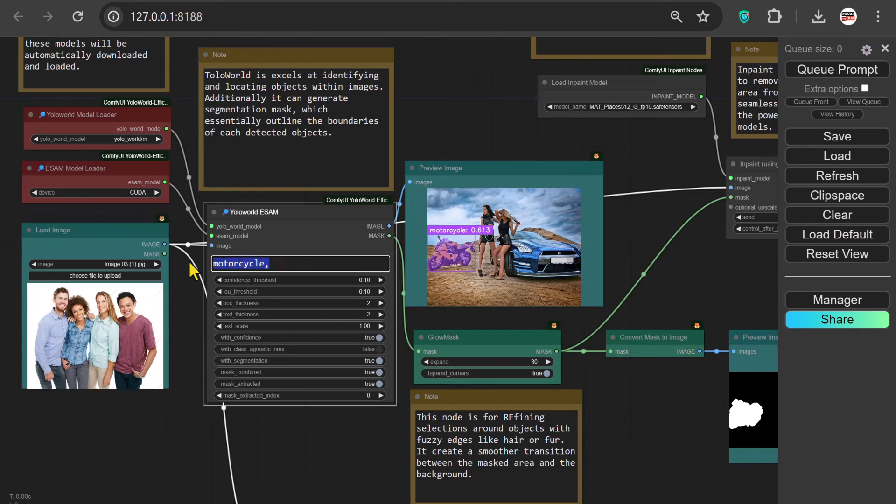
type("man,")
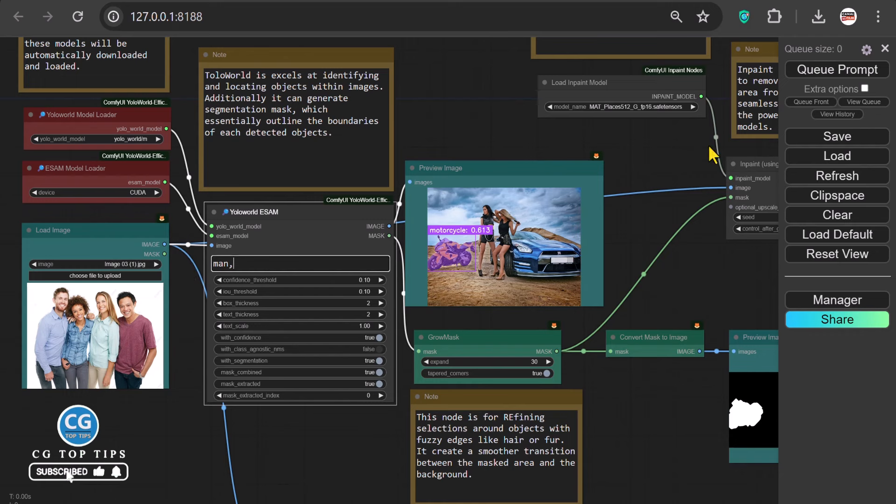
left_click(806, 77)
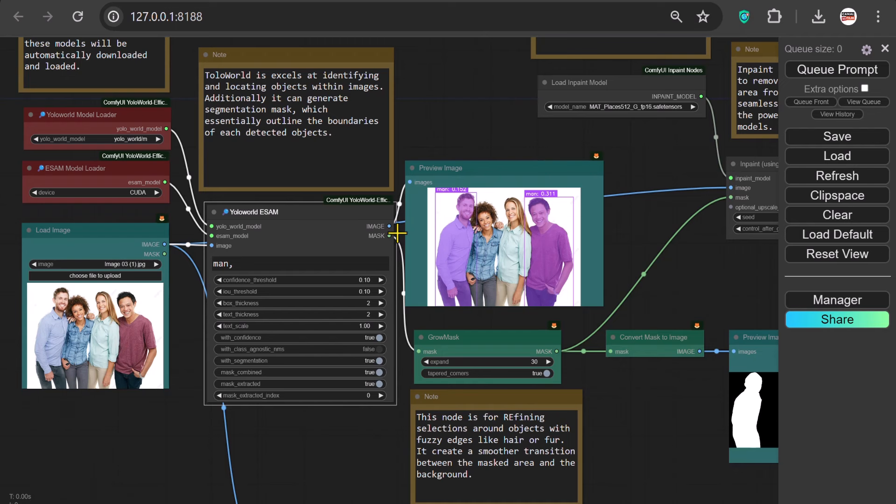
- Extend the Yoloworld ESAM detection text to "Asian man,", run the workflow and examine the inpainted result in Image Comparer
left_click(213, 264)
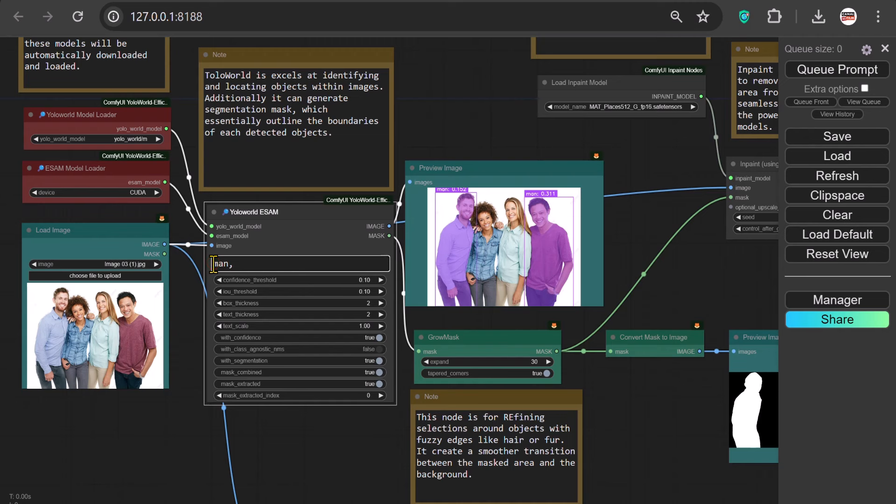
type("Asian")
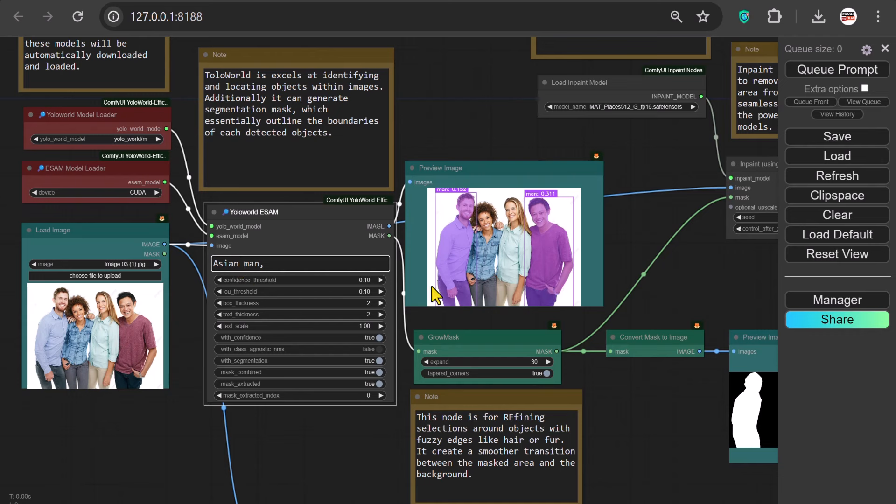
left_click(809, 75)
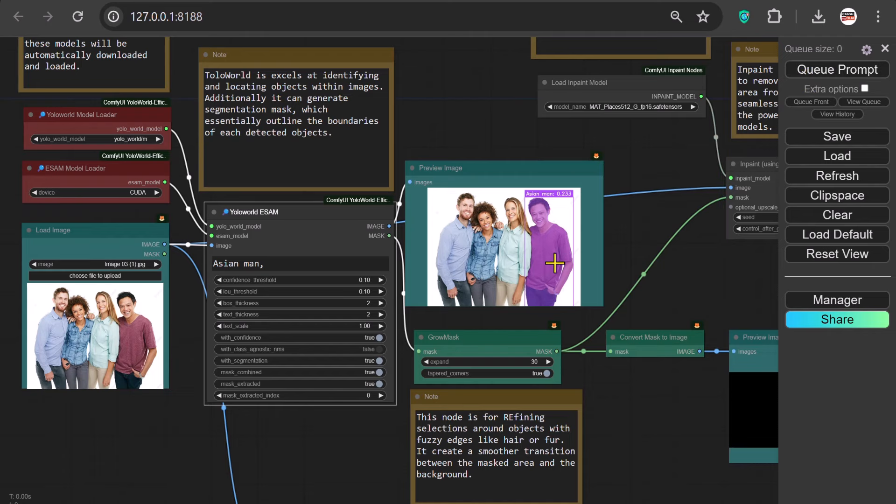
left_click_drag(669, 421, 335, 389)
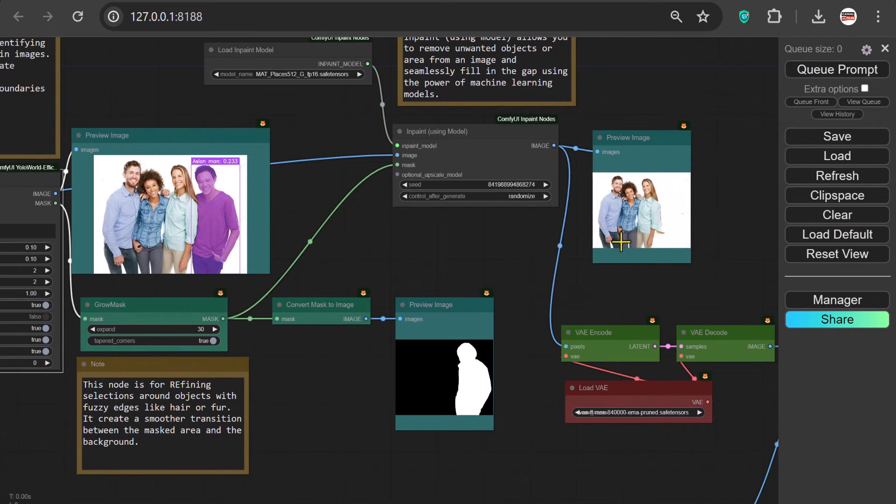
left_click_drag(740, 290, 366, 220)
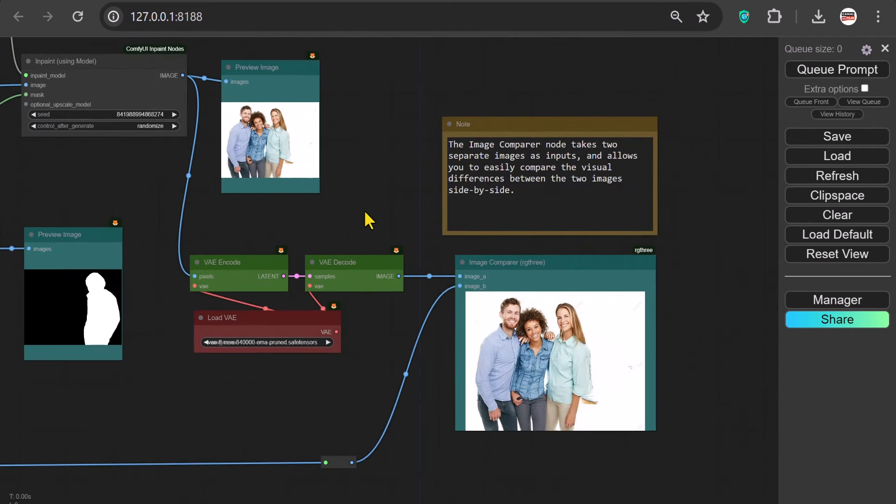